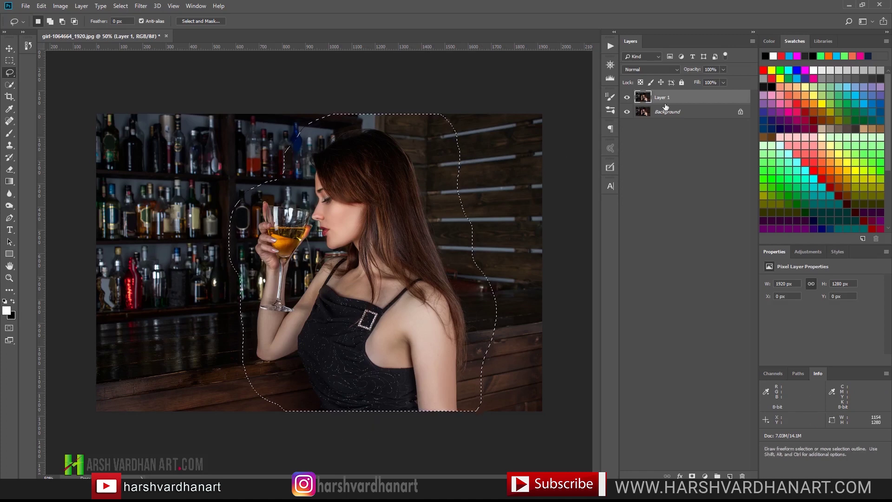
- Fill the selected area around the woman on Layer 1 with Content-Aware contents, and clear the selection
key("shift+F5")
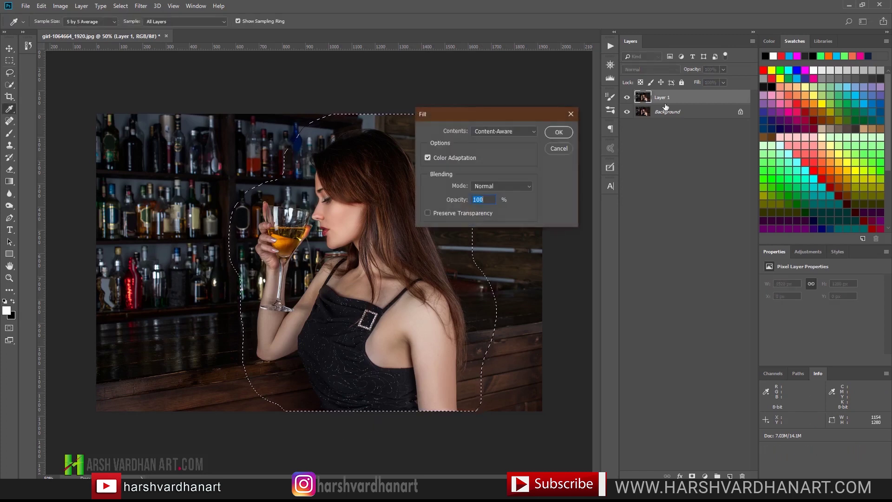
left_click(516, 132)
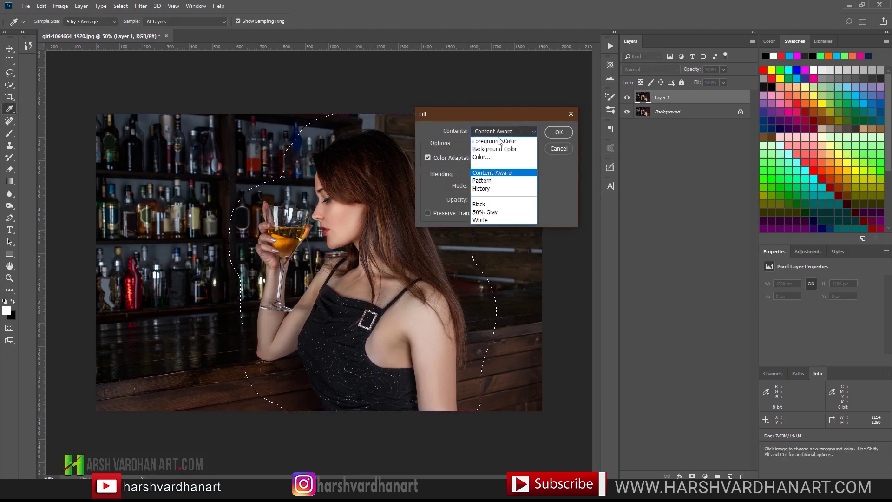
left_click(508, 173)
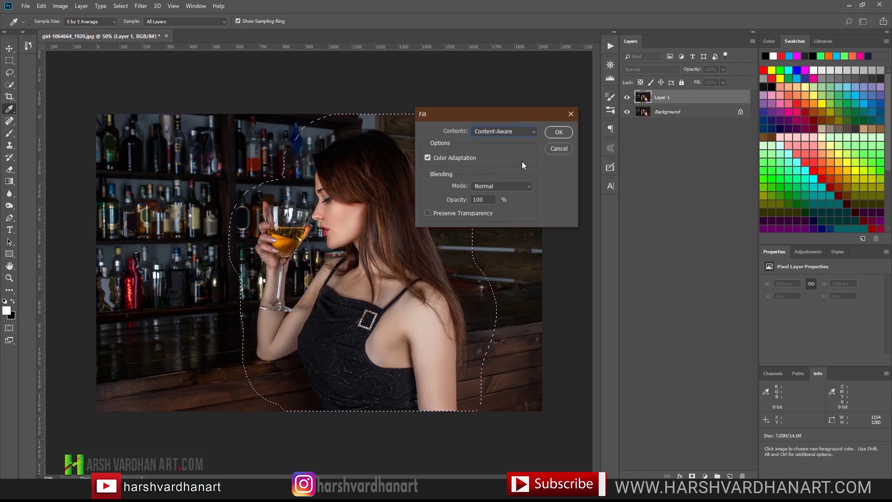
left_click(557, 132)
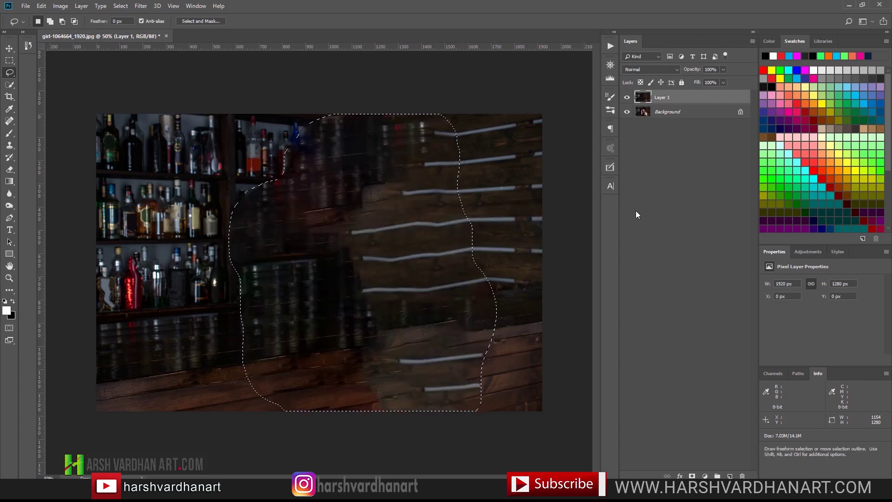
key("ctrl+d")
- Unlock the Background layer, move it above Layer 1 and rename it "model"
left_click(740, 115)
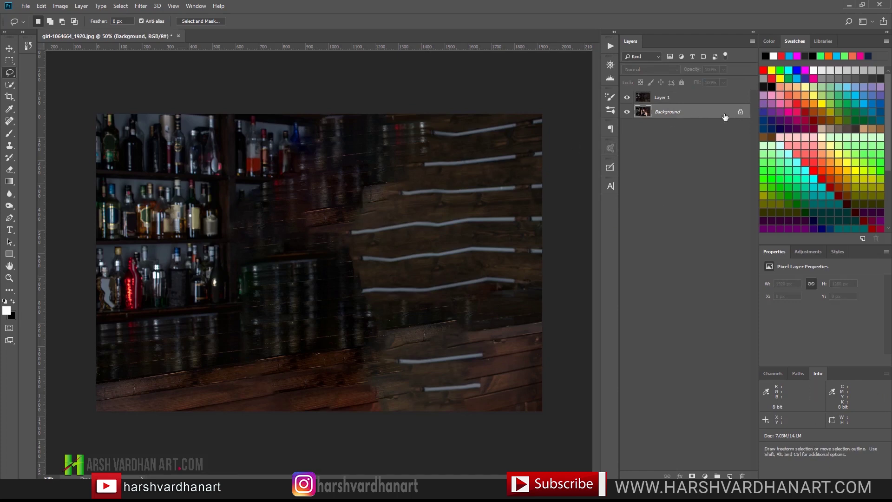
left_click(741, 112)
left_click_drag(648, 113, 641, 97)
double_click(662, 97)
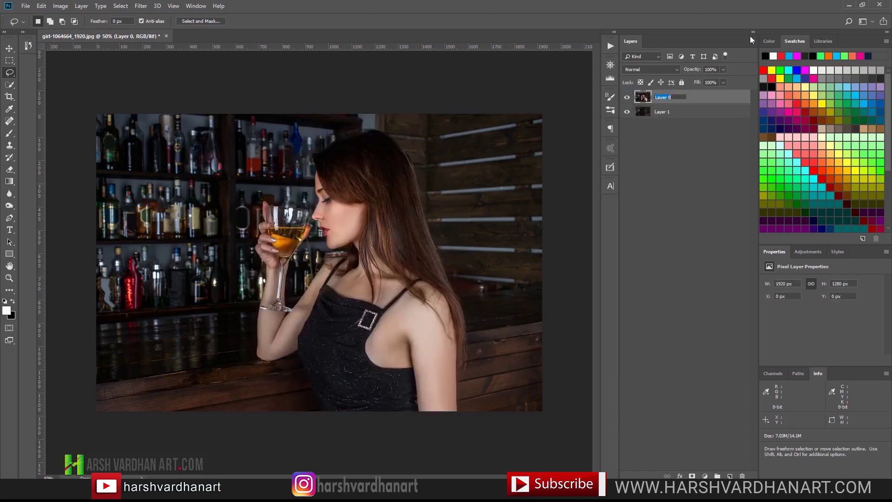
type("model")
key("Return")
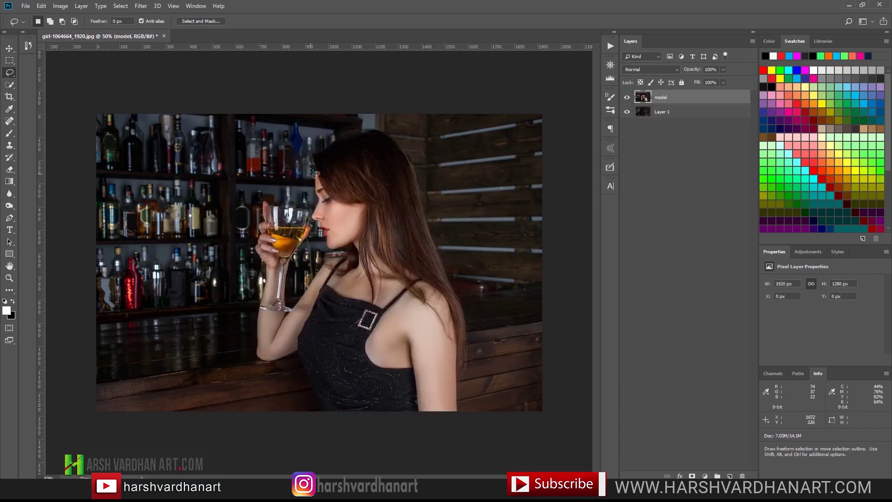
- Convert Layer 1 to a smart object
left_click(664, 113)
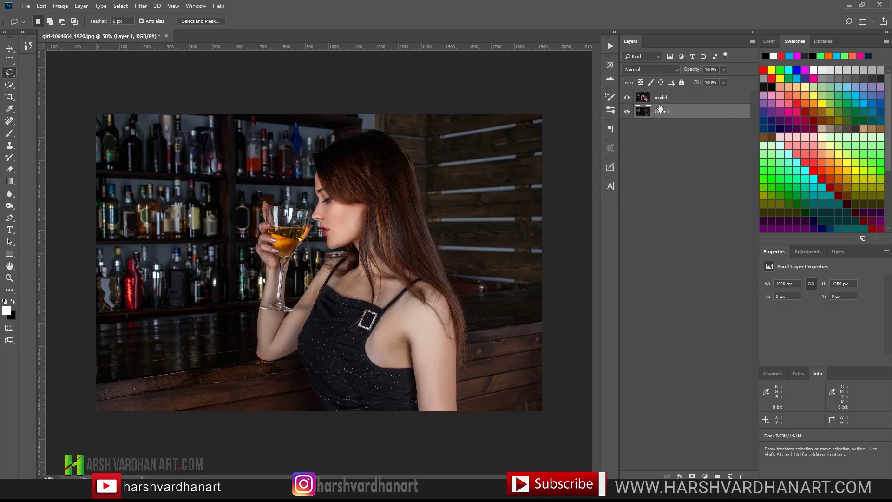
right_click(718, 112)
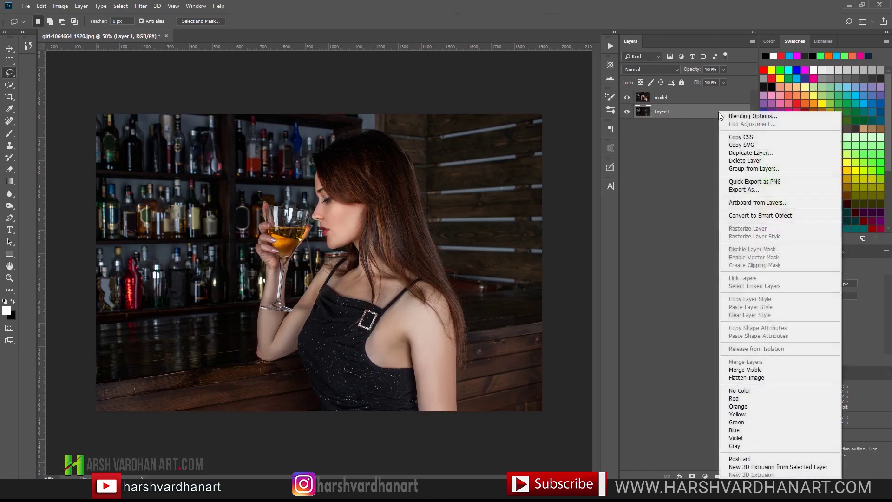
left_click(746, 216)
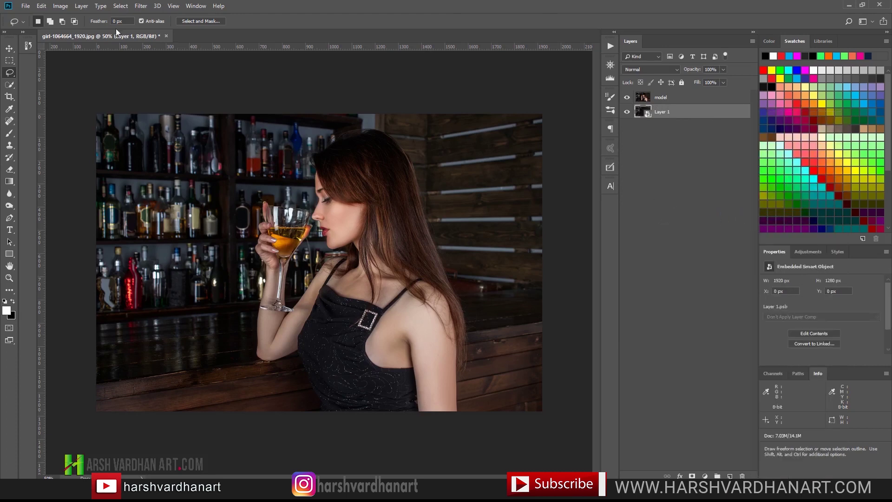
left_click(141, 6)
mouse_move(219, 190)
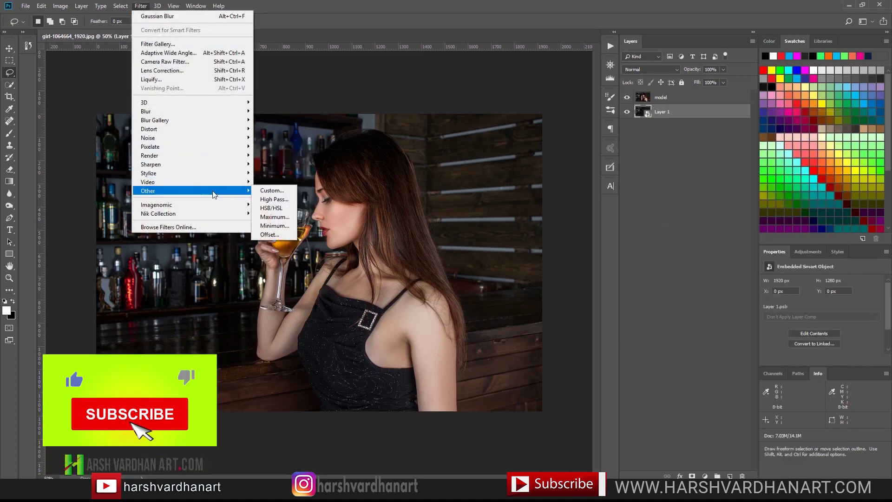
left_click(286, 217)
left_click(579, 252)
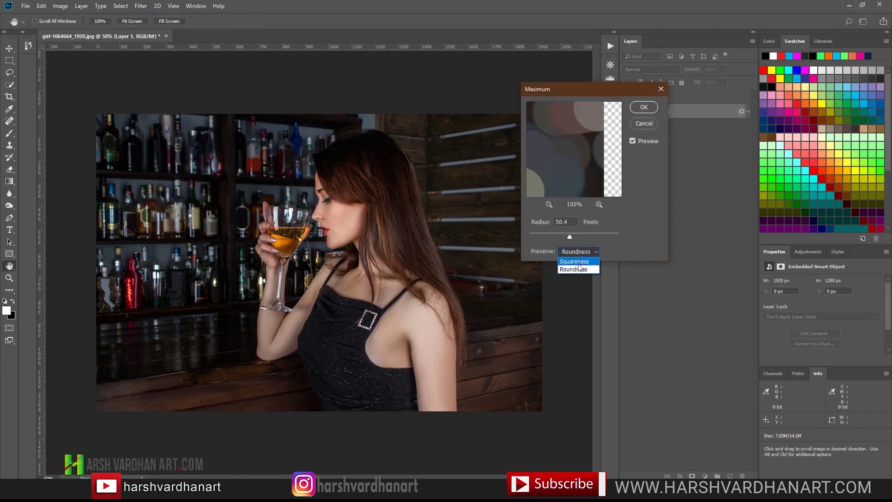
left_click(579, 263)
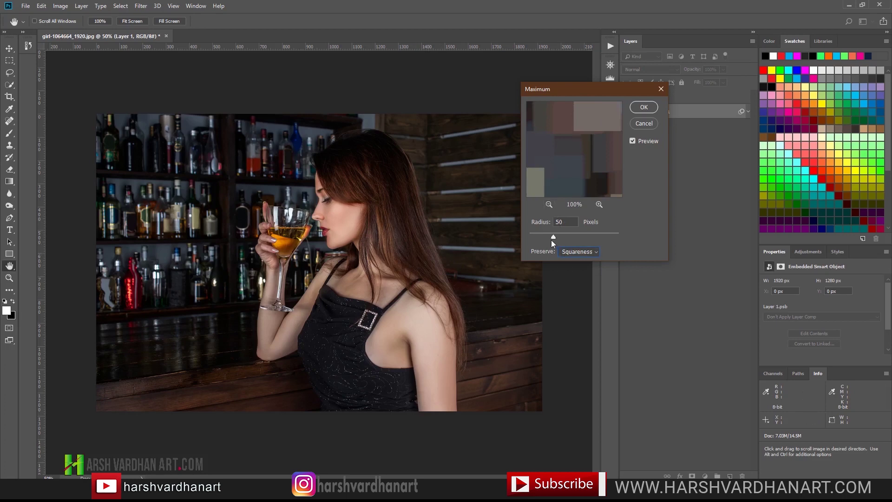
left_click(643, 123)
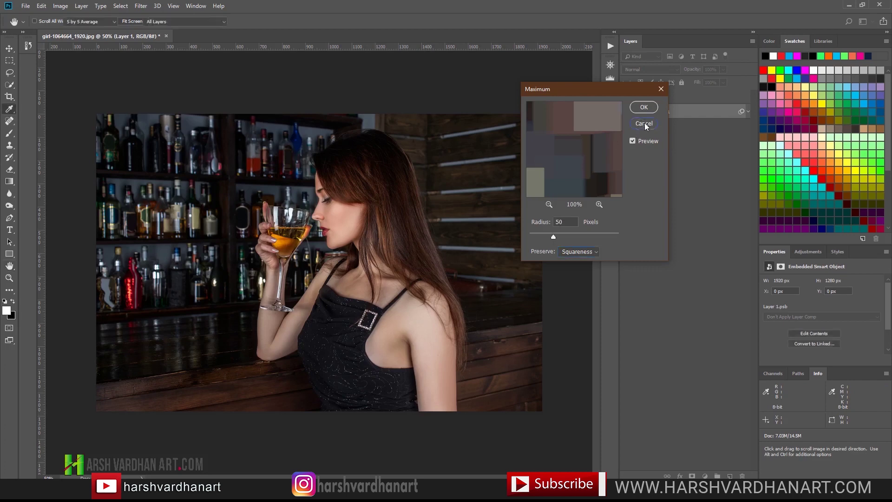
- Hide the model layer and preview the Maximum filter on Layer 1 with Squareness preserved and a 50-pixel radius
left_click(626, 99)
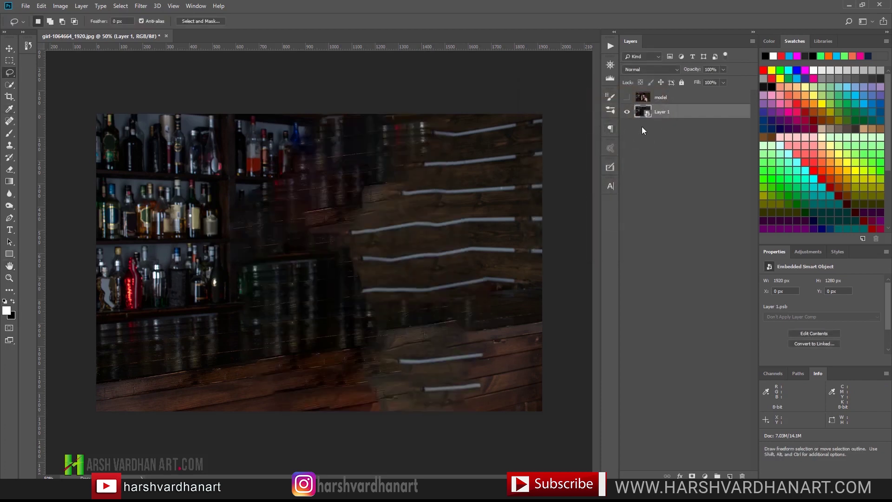
left_click(140, 6)
mouse_move(194, 191)
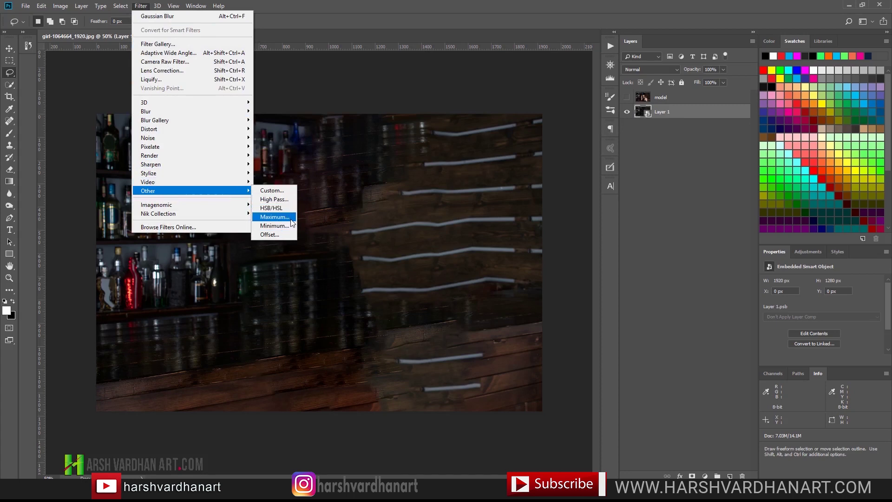
left_click(274, 217)
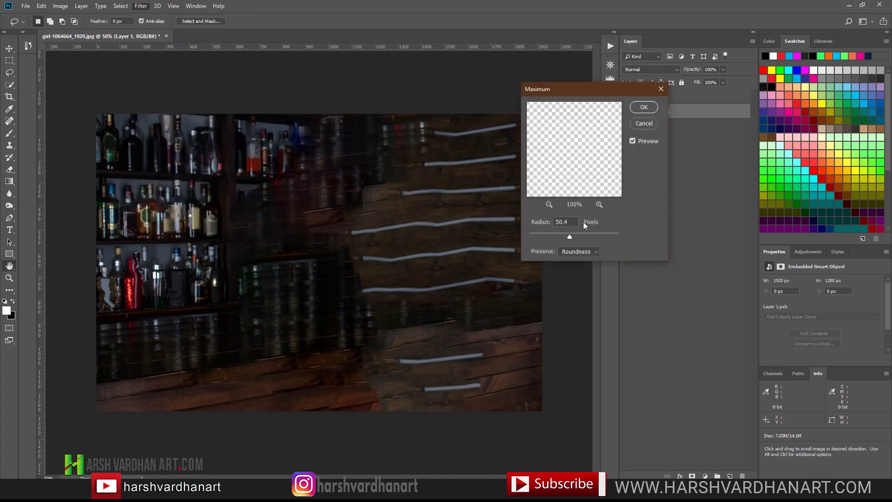
left_click(588, 252)
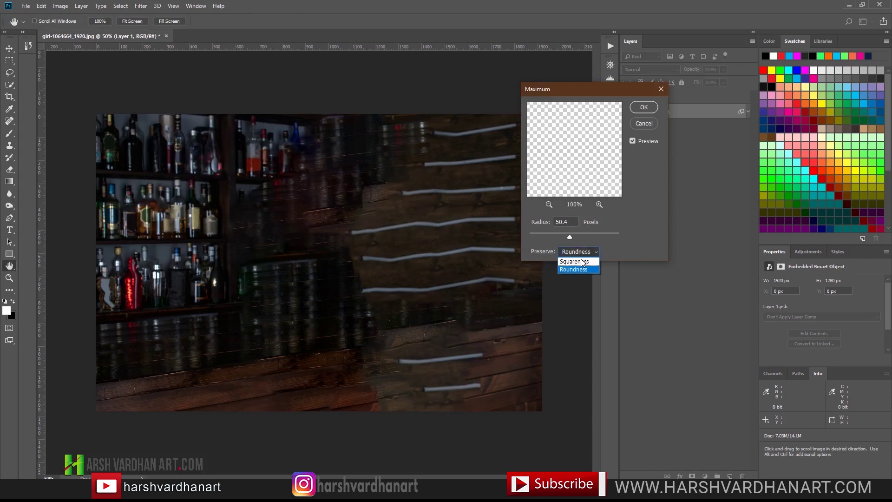
left_click(581, 262)
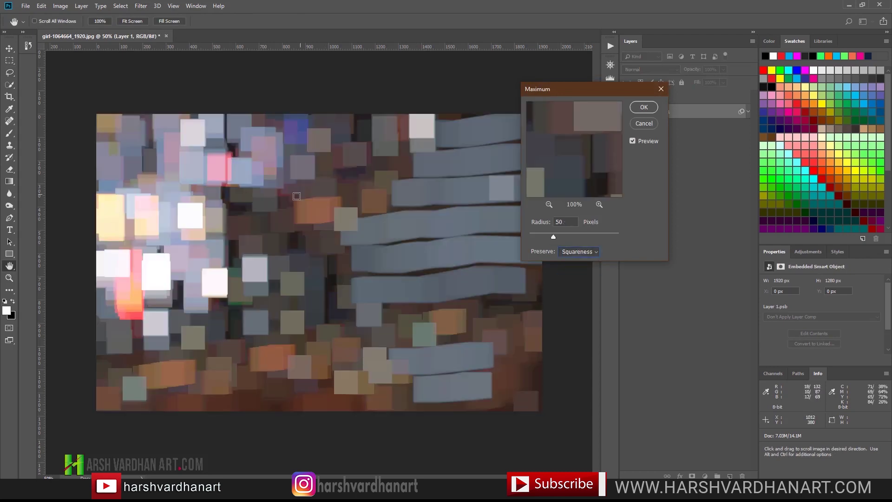
- Apply the Maximum filter to Layer 1 with Roundness preserved and a radius of 21.7 pixels
left_click(591, 253)
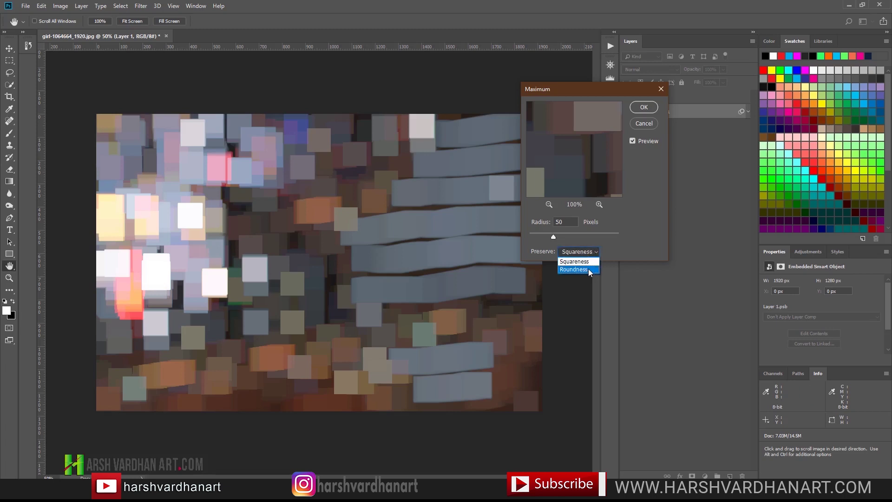
left_click(586, 268)
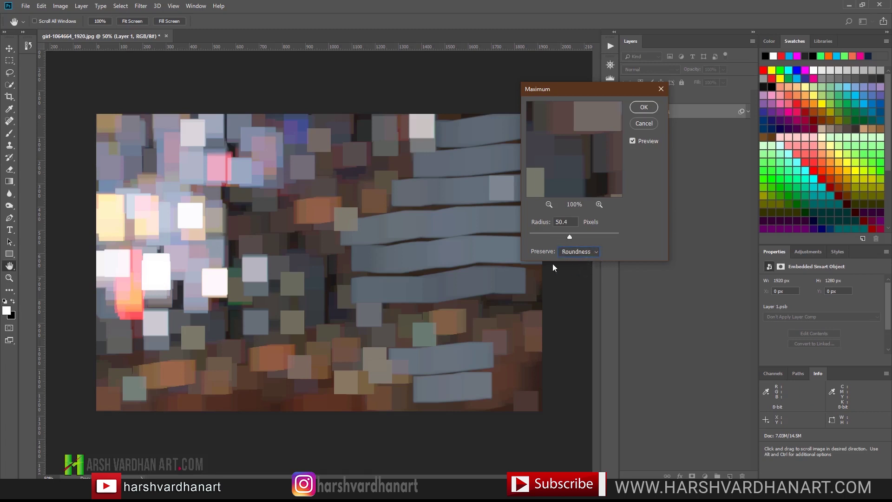
left_click(553, 236)
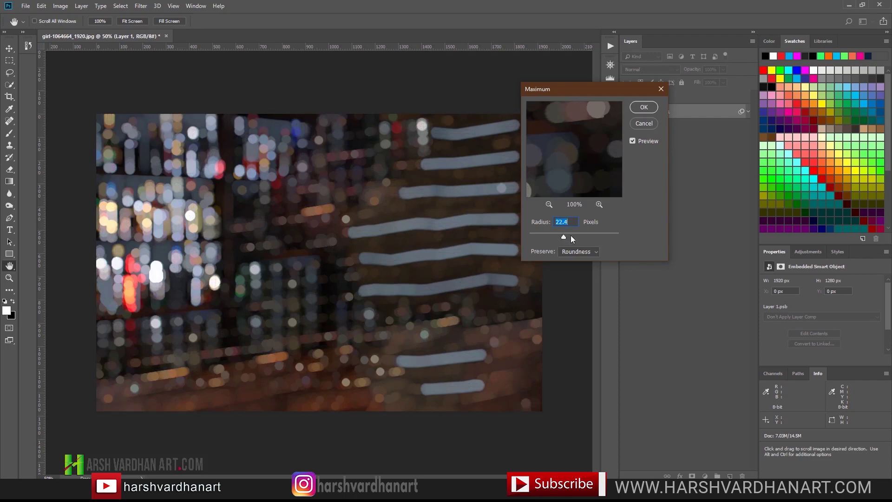
left_click_drag(570, 236, 561, 236)
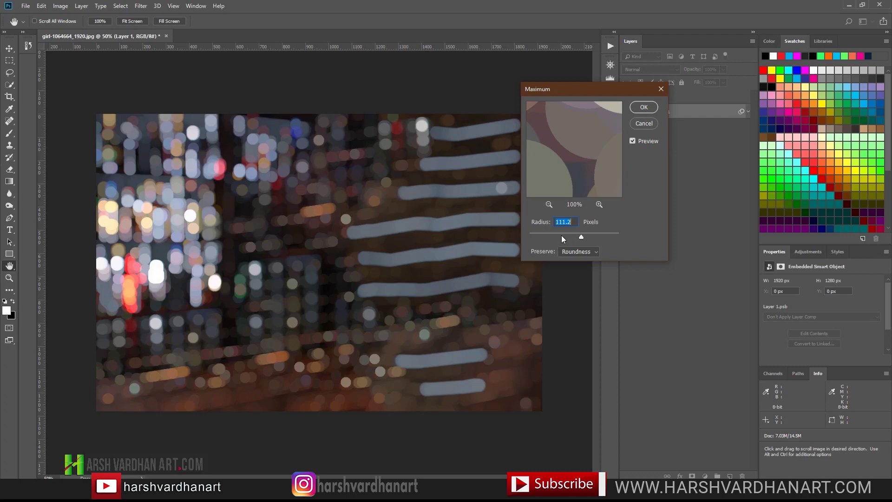
left_click(562, 236)
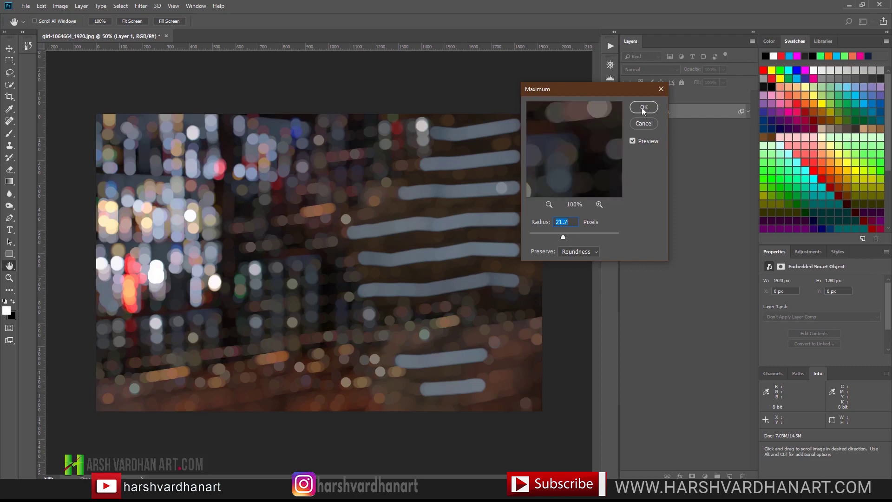
left_click(643, 107)
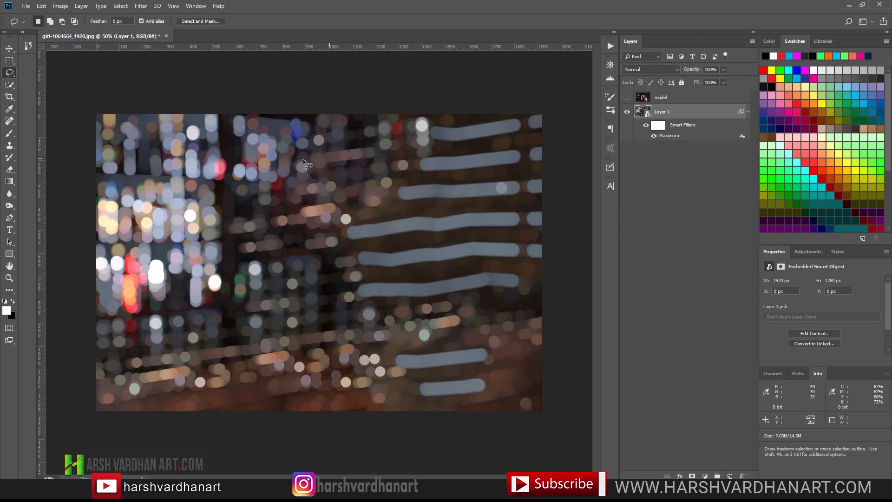
- Apply a Gaussian Blur with a 2.9-pixel radius to Layer 1, and collapse its smart filter list
left_click(291, 145)
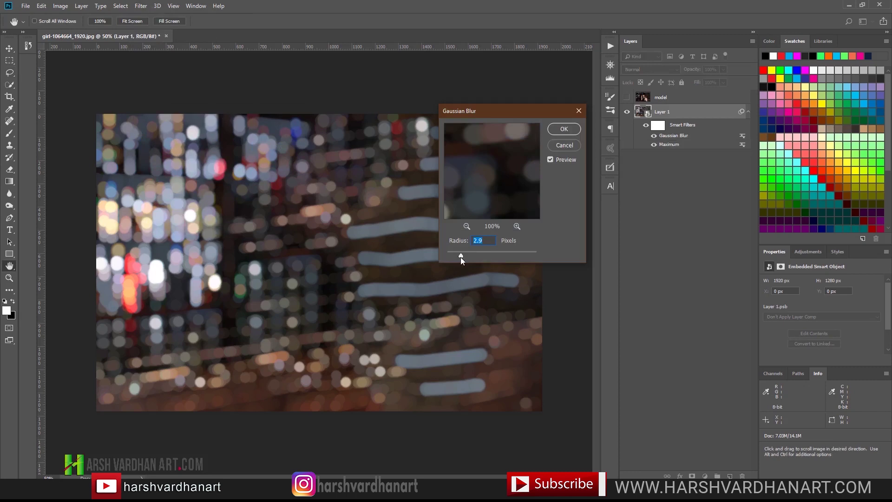
key("Return")
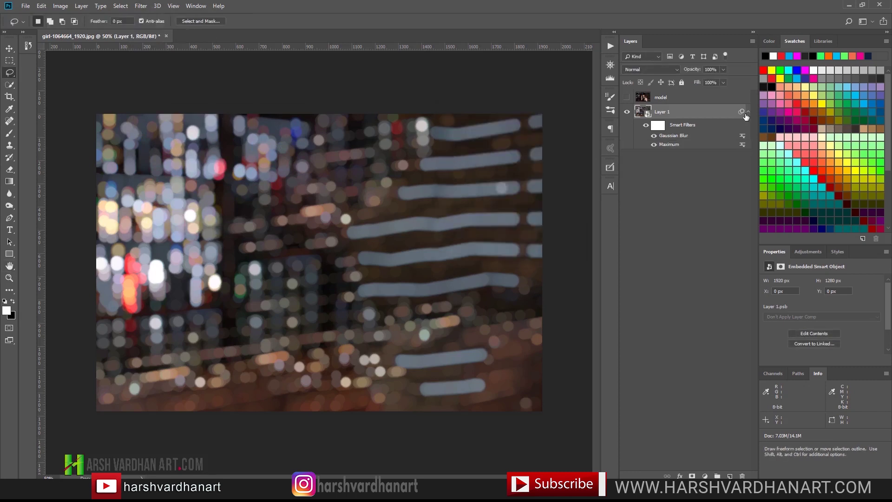
left_click(747, 113)
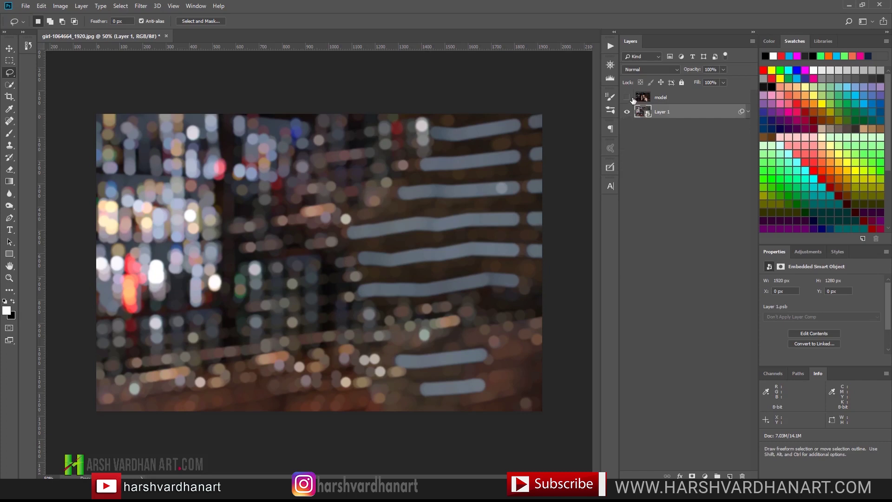
- Show the model layer and roughly select the woman and her wine glass on it with the Quick Selection tool
left_click(627, 97)
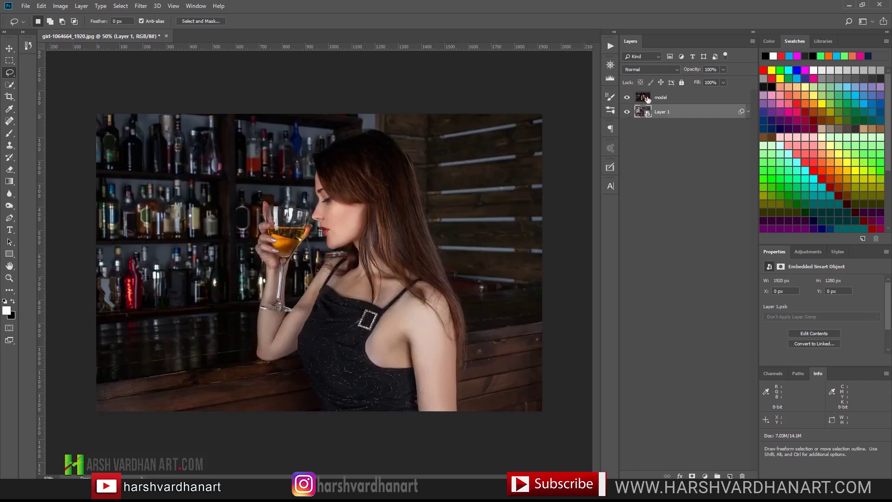
left_click(647, 99)
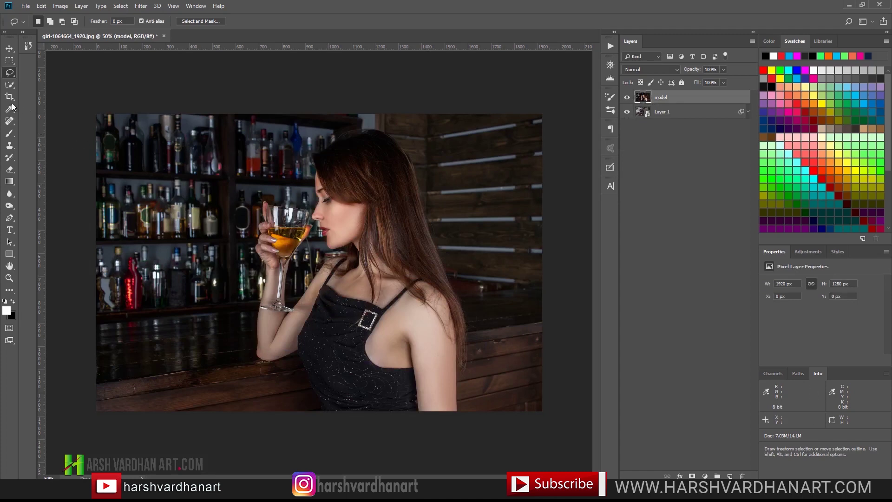
left_click(11, 85)
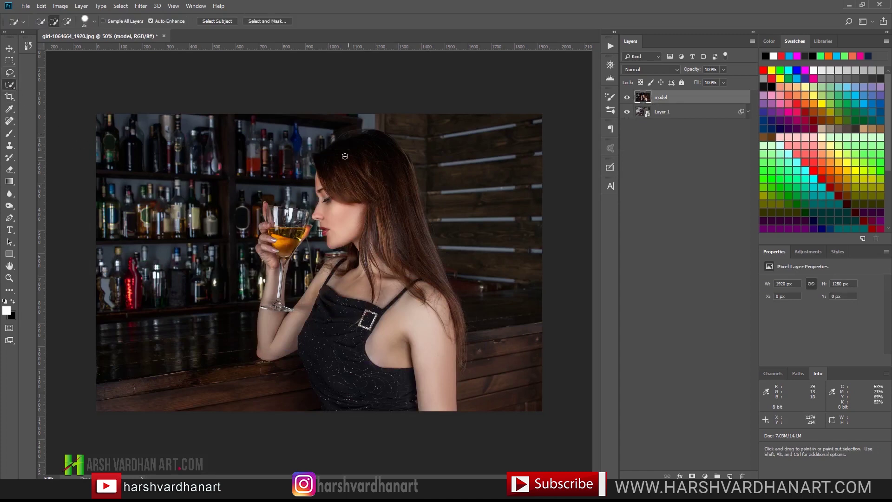
mouse_move(334, 150)
left_mouse_down()
mouse_move(367, 149)
mouse_move(410, 215)
mouse_move(428, 267)
mouse_move(267, 272)
mouse_move(276, 246)
mouse_move(266, 210)
mouse_move(288, 218)
left_mouse_up()
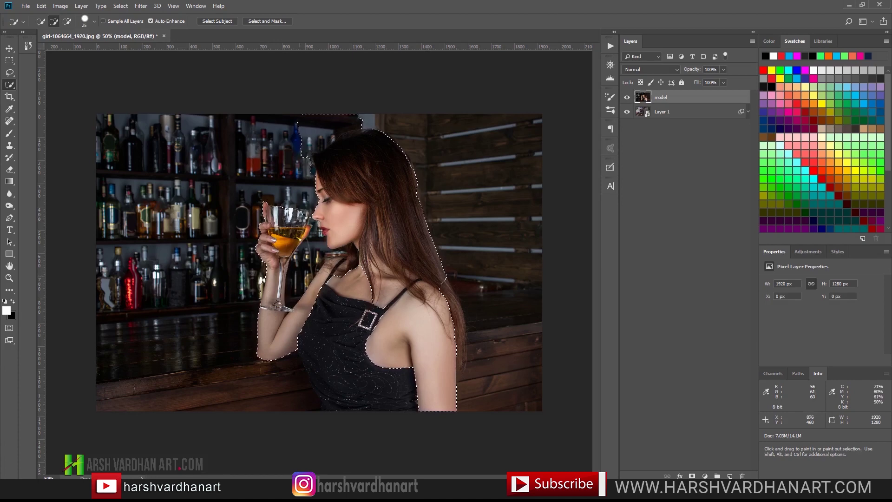
left_click(300, 214)
- Refine the woman's selection by adding her dress and underarm area, and subtracting the background below her elbow and above her head
key("alt")
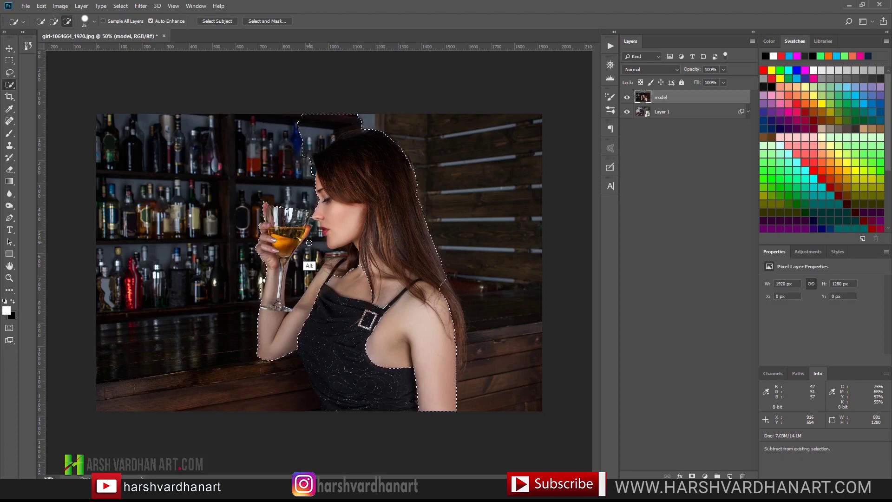
left_click_drag(317, 244, 305, 264)
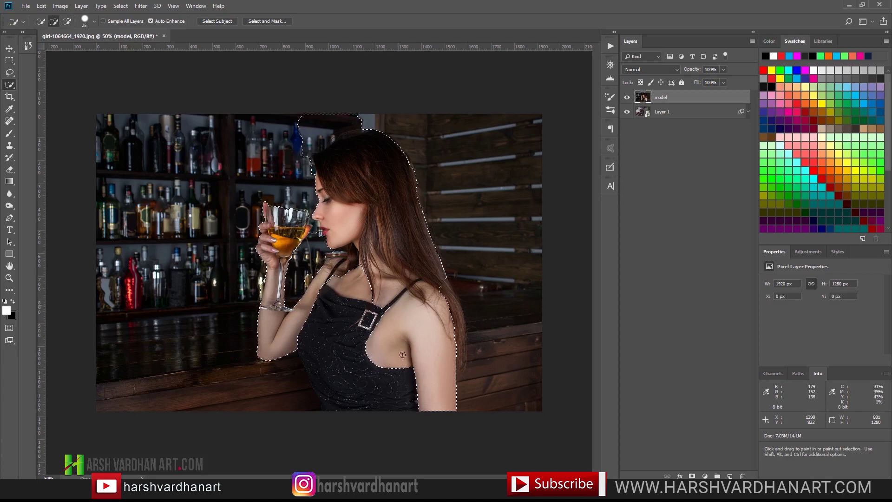
left_click(405, 372)
mouse_move(347, 293)
left_mouse_down()
mouse_move(337, 364)
mouse_move(351, 391)
mouse_move(350, 375)
mouse_move(289, 385)
mouse_move(257, 372)
left_mouse_up()
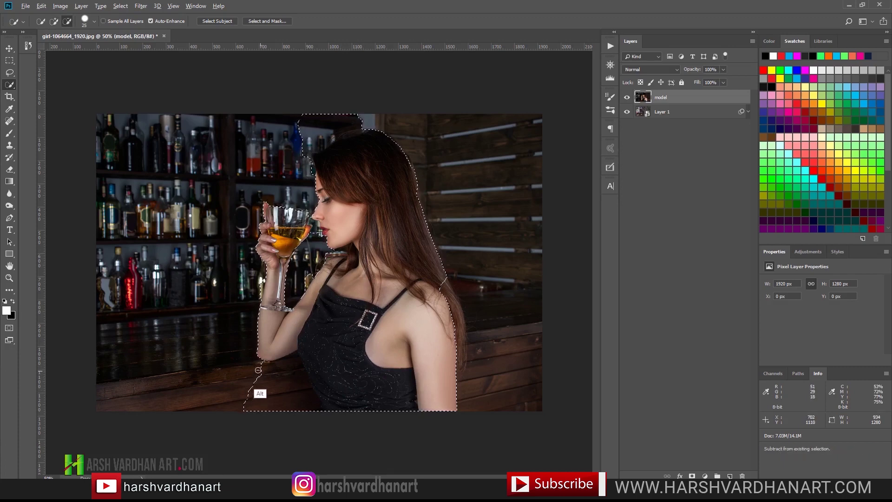
key("alt")
key("alt")
left_click_drag(295, 368, 319, 410, "alt")
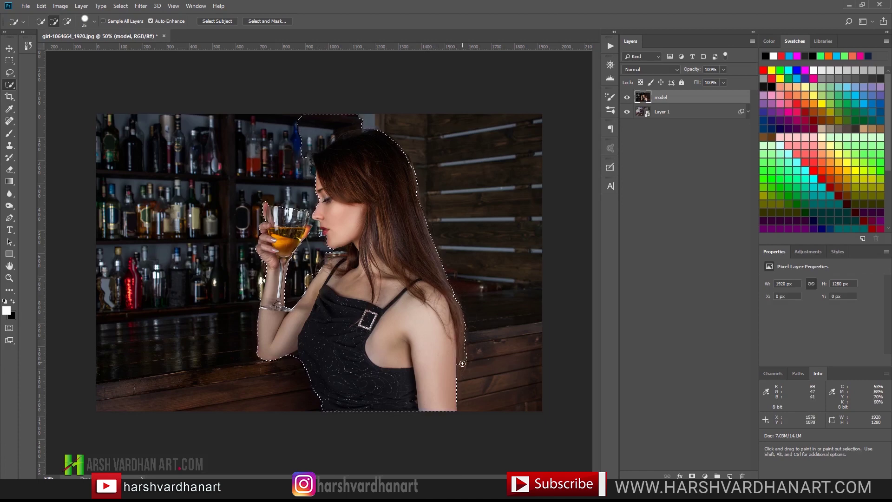
mouse_move(292, 154)
left_mouse_down()
mouse_move(323, 123)
mouse_move(375, 111)
mouse_move(327, 129)
mouse_move(300, 157)
mouse_move(333, 134)
left_mouse_up()
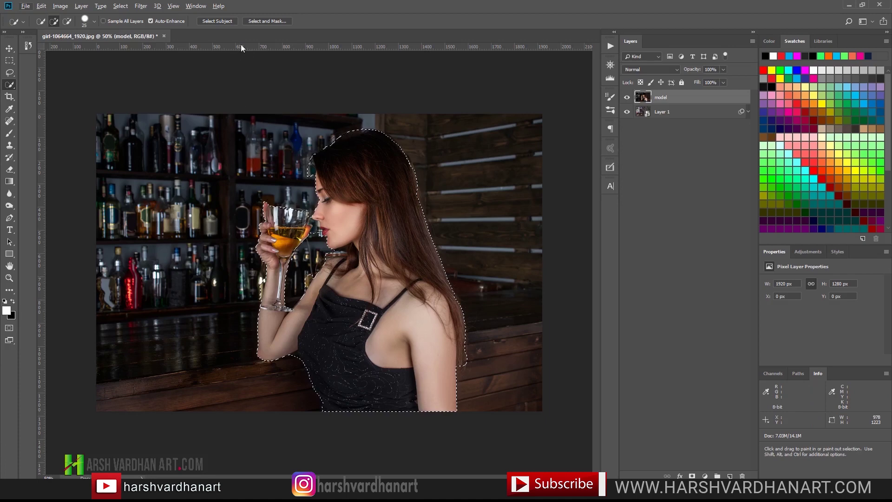
- In Select and Mask, remove background remnants around the glass and arms, refine the hair edge, and output to a new layer with layer mask
left_click(278, 21)
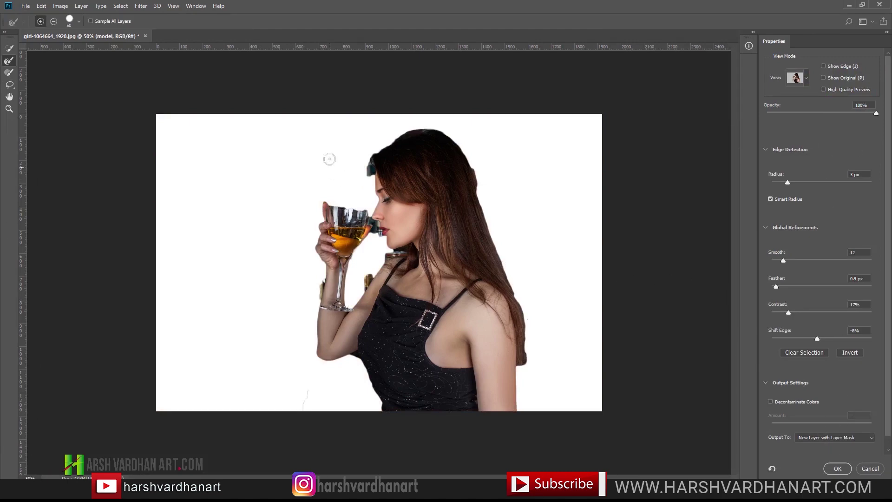
key("w")
mouse_move(369, 276)
left_mouse_down()
mouse_move(366, 287)
mouse_move(323, 283)
left_mouse_up()
left_click(355, 354)
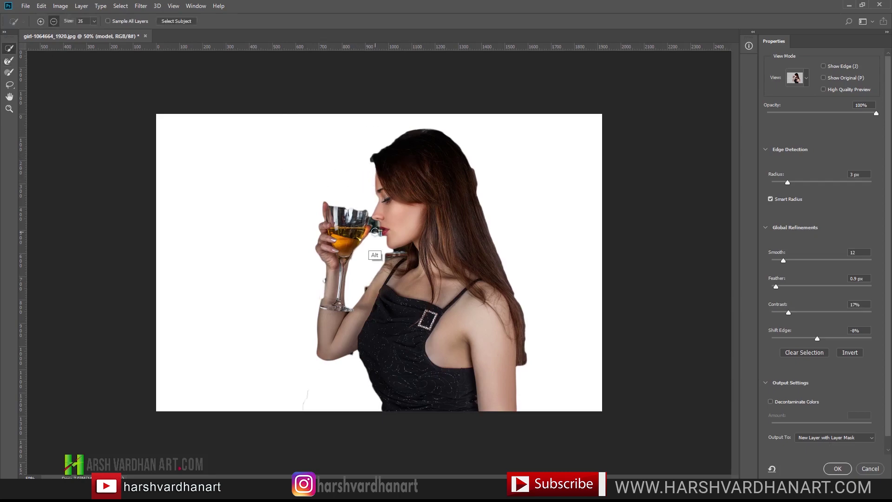
left_click_drag(375, 222, 379, 231)
key("r")
left_click_drag(526, 349, 526, 363)
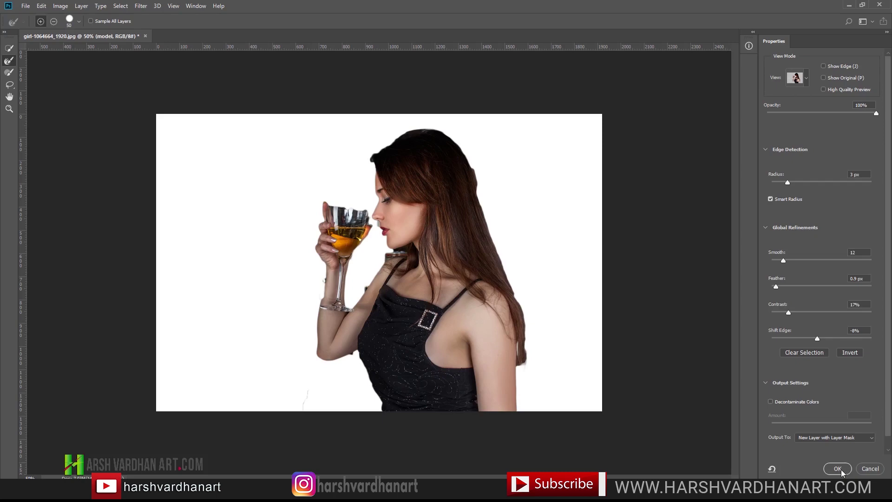
left_click(838, 468)
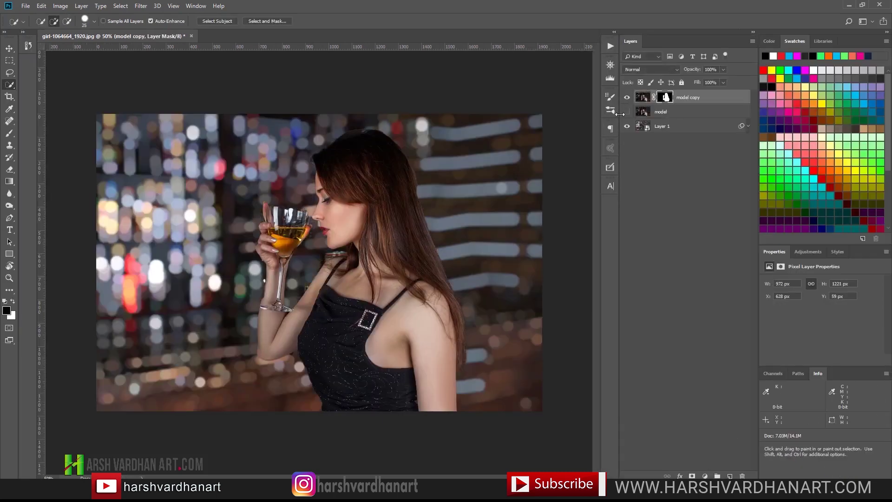
- Clean up the model copy layer's mask along the hair above the forehead with a small black brush at 100% opacity
left_click_drag(330, 243, 404, 291)
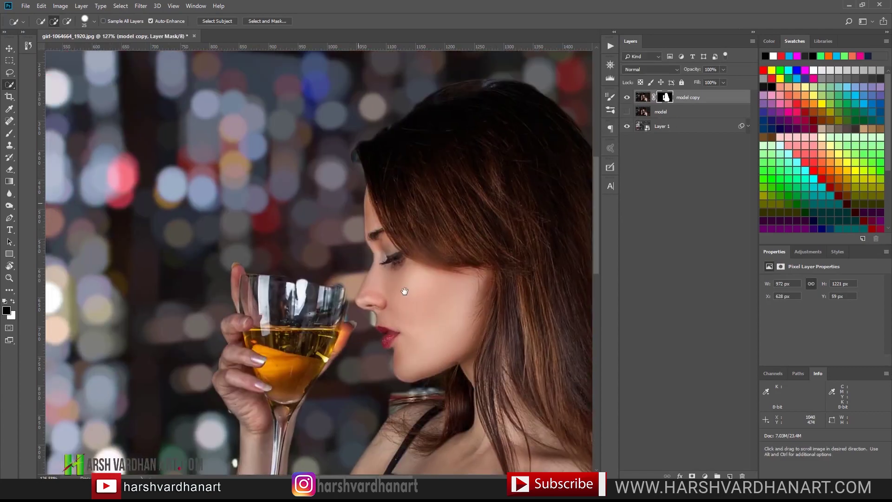
mouse_move(422, 205)
left_mouse_down()
mouse_move(376, 235)
mouse_move(401, 211)
mouse_move(319, 189)
mouse_move(353, 209)
left_mouse_up()
key("b")
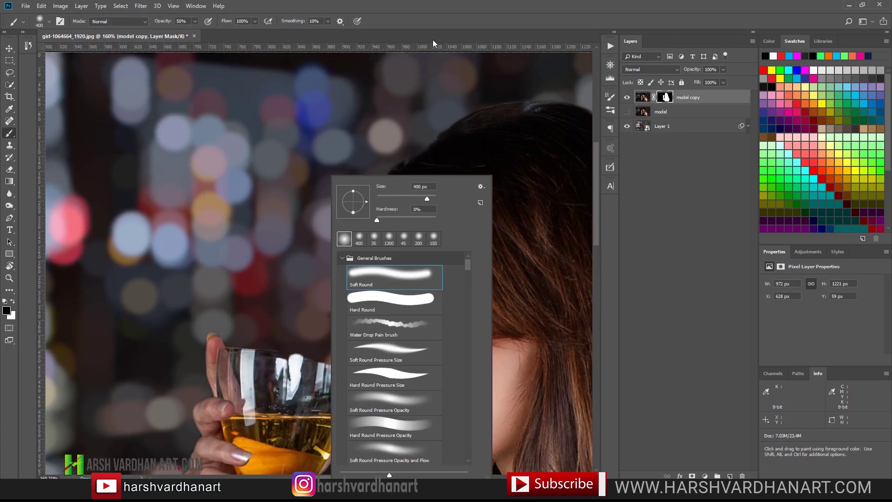
key("Escape")
key("bracketleft")
key("bracketleft")
key("bracketleft")
key("bracketleft")
key("bracketleft")
key("bracketleft")
key("bracketleft")
key("bracketleft")
key("bracketleft")
key("bracketleft")
key("bracketleft")
key("bracketleft")
key("bracketleft")
key("bracketleft")
key("bracketleft")
key("bracketleft")
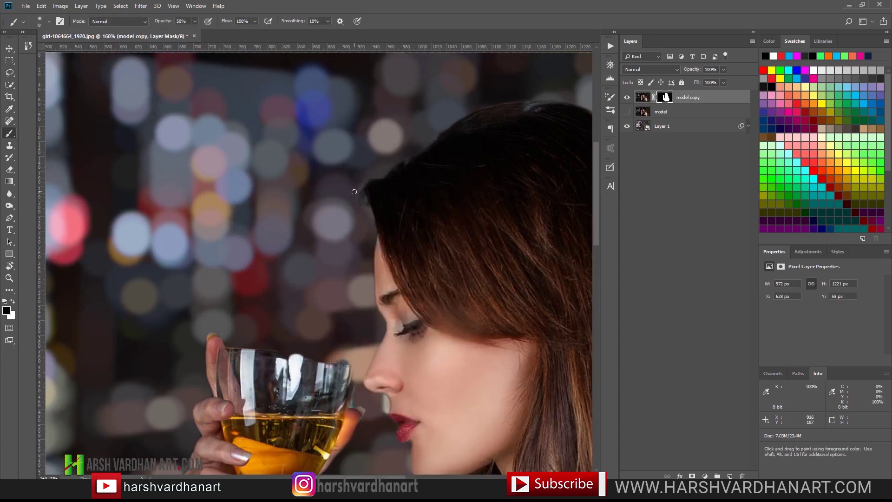
key("bracketright")
key("bracketright")
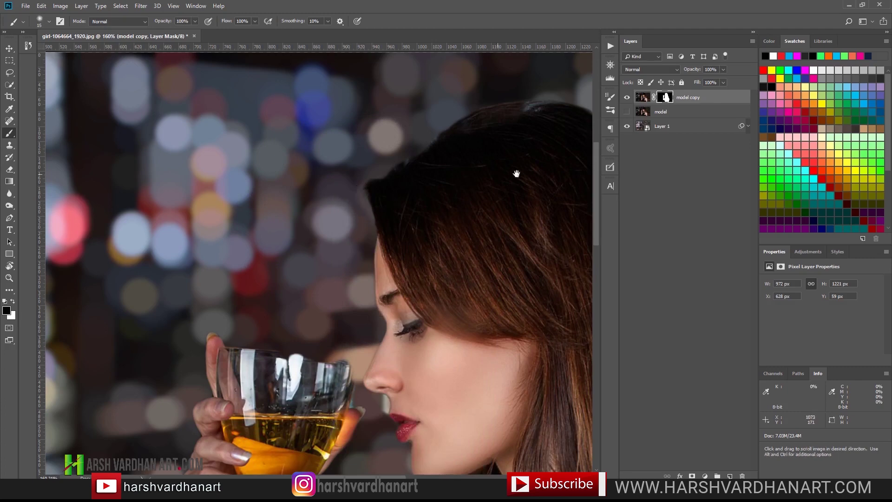
- Mask out the leftover background on the model copy layer between the nose and lips, beside the glass rim and next to the wrist
left_click_drag(511, 171, 313, 152)
mouse_move(295, 314)
left_mouse_down()
mouse_move(333, 306)
mouse_move(465, 151)
left_mouse_up()
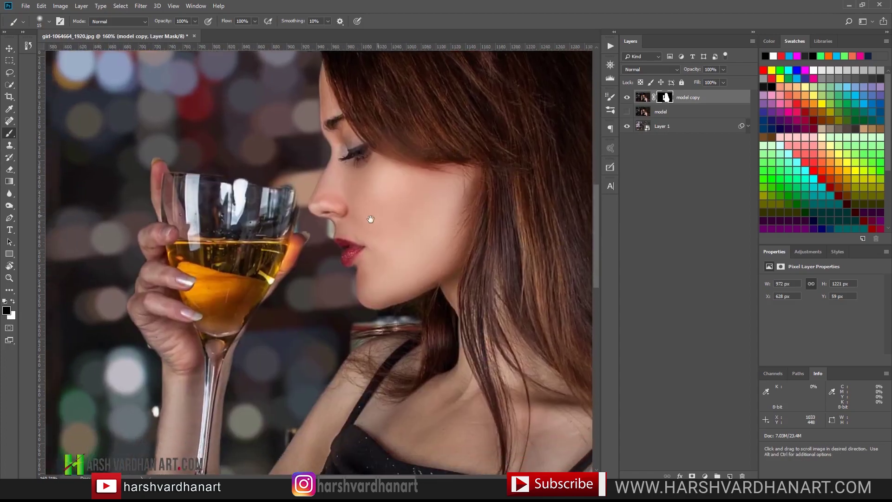
mouse_move(334, 225)
left_mouse_down()
mouse_move(415, 242)
mouse_move(398, 232)
left_mouse_up()
mouse_move(330, 221)
left_mouse_down()
mouse_move(339, 253)
mouse_move(331, 223)
mouse_move(336, 231)
left_mouse_up()
key("[")
key("[")
key("[")
key("[")
key("[")
mouse_move(264, 240)
left_mouse_down()
mouse_move(267, 183)
mouse_move(266, 231)
left_mouse_up()
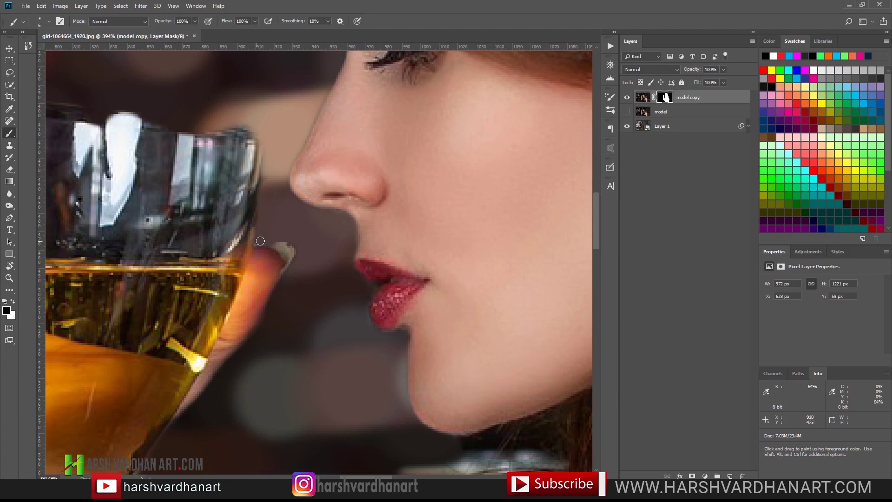
scroll(463, 234, "down", 4)
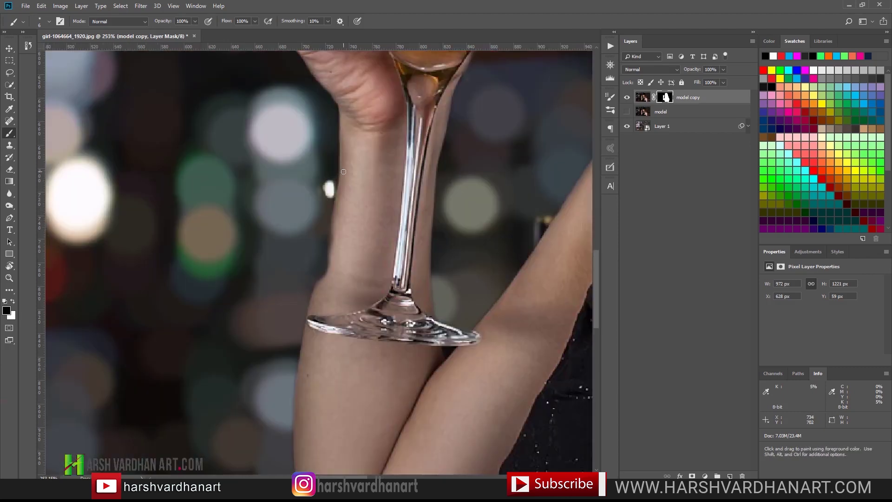
key("x")
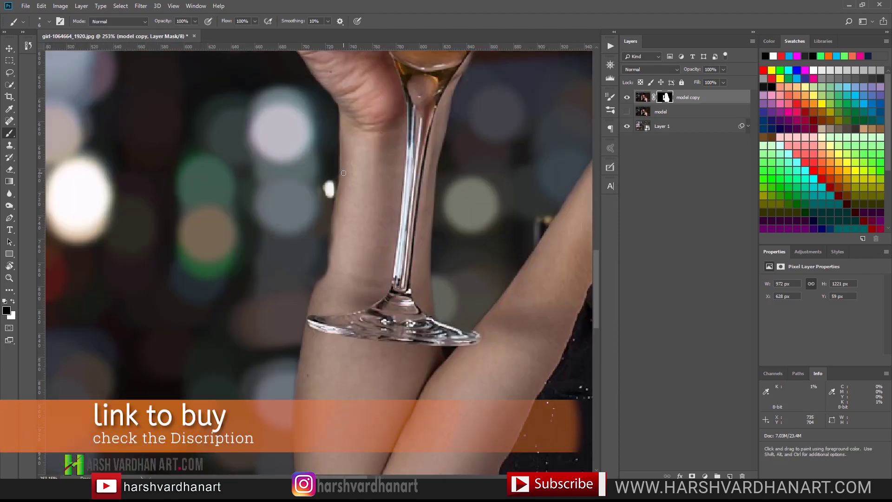
key("shift")
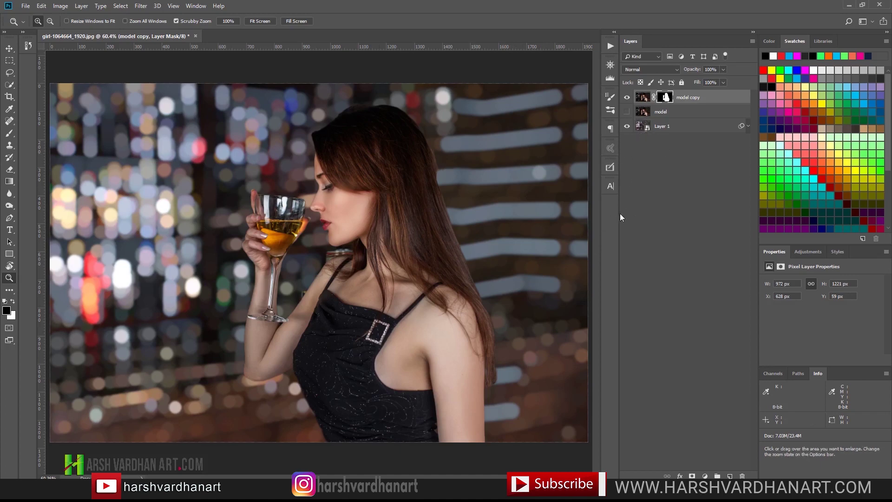
- Duplicate Layer 1 and move the copy above the model copy layer
left_click(669, 130)
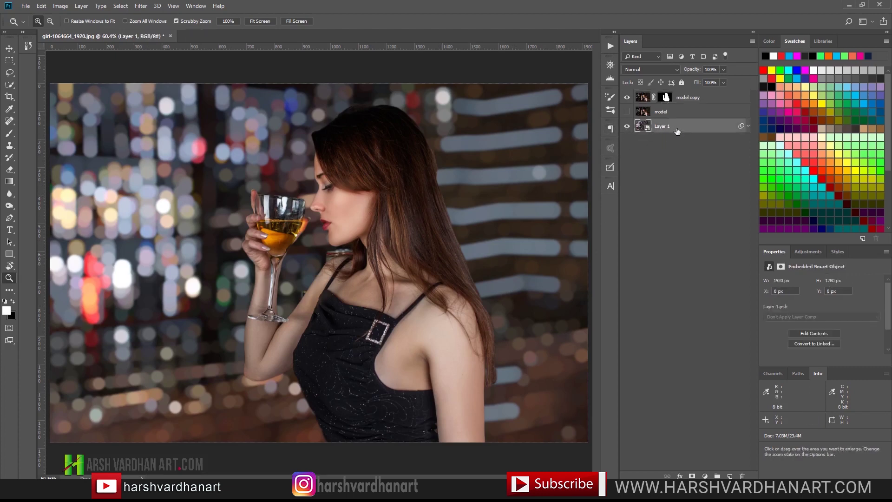
key("ctrl+j")
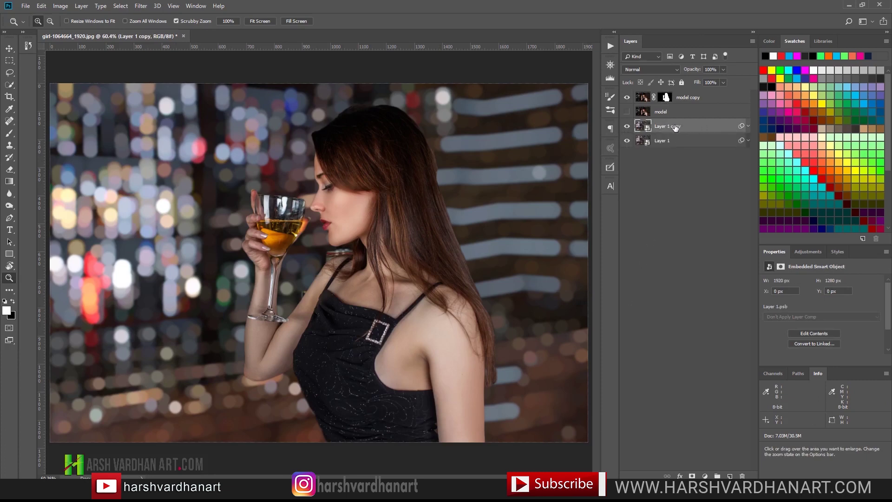
left_click_drag(637, 129, 656, 97)
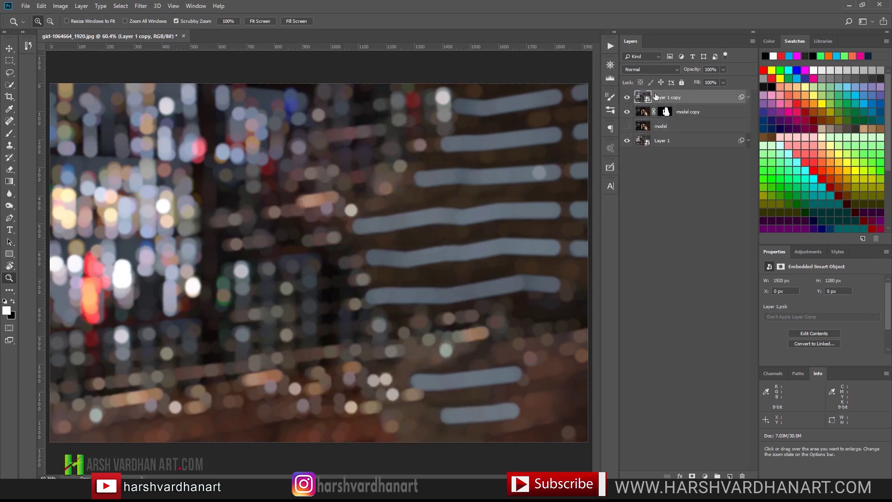
- Convert Layer 1 copy to a smart object and toggle its visibility to compare the image with and without it
right_click(721, 97)
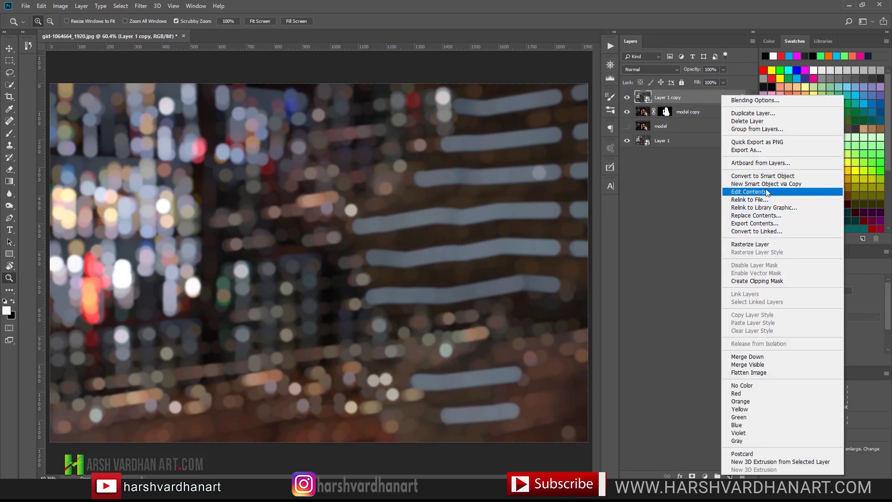
left_click(762, 176)
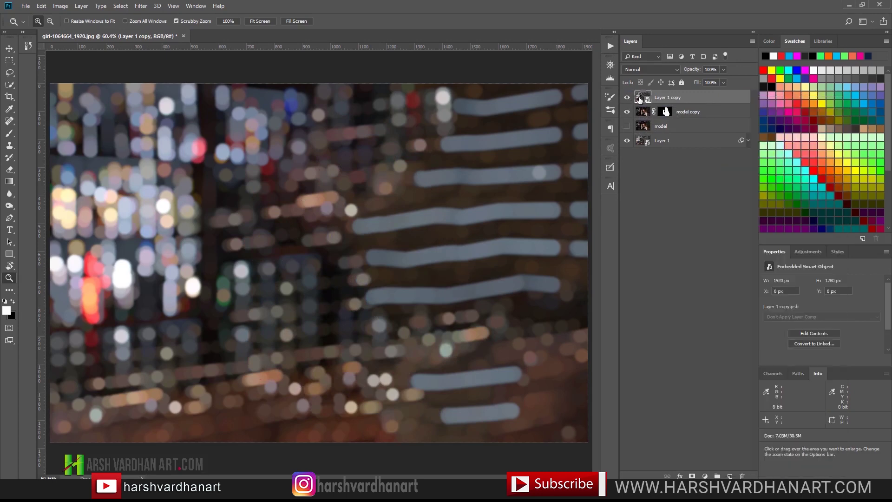
left_click(627, 97)
left_click(627, 98)
left_click(748, 140)
left_click(747, 141)
- Start a Field Blur on Layer 1 copy with a 20 px blur and 18% light bokeh
left_click(142, 8)
mouse_move(170, 114)
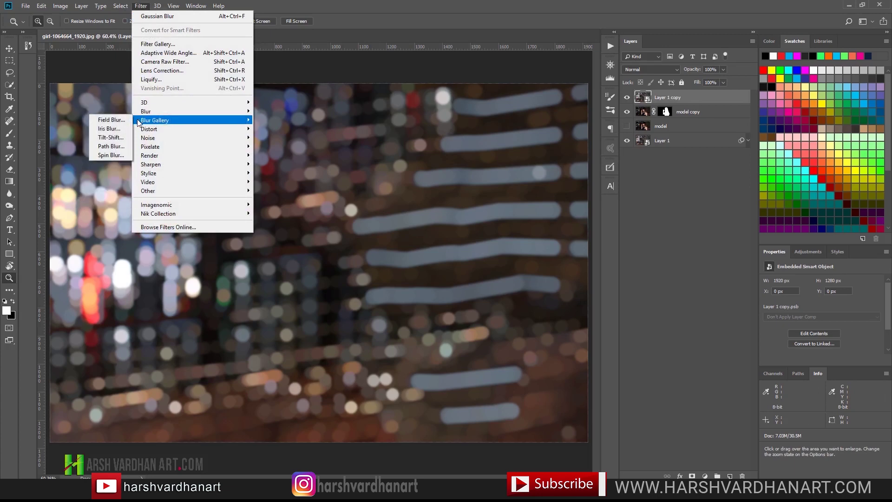
left_click(110, 121)
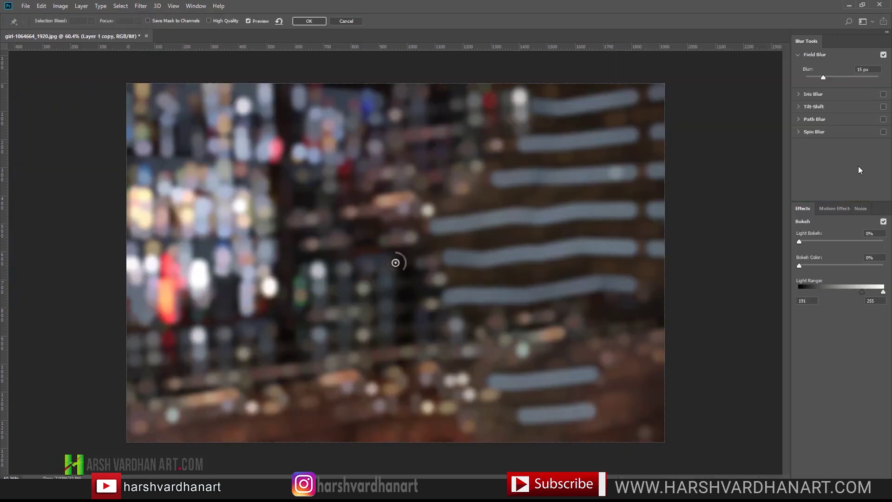
left_click_drag(840, 76, 835, 76)
left_click(826, 77)
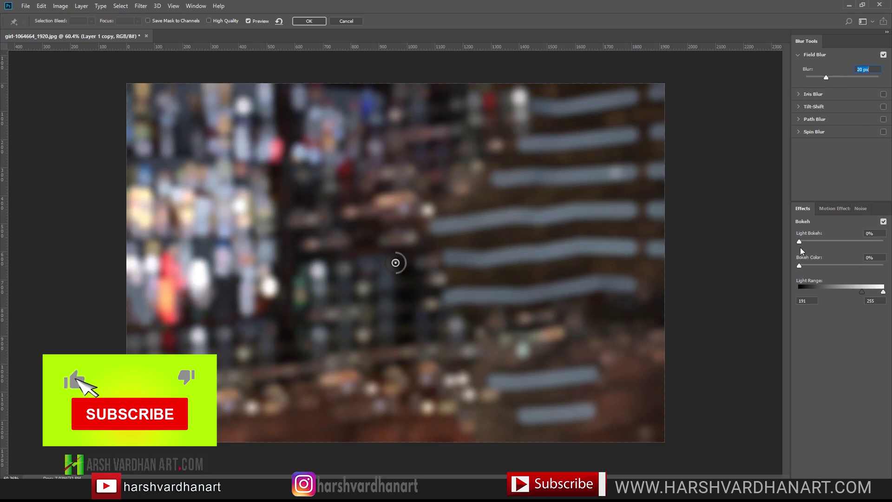
left_click(812, 241)
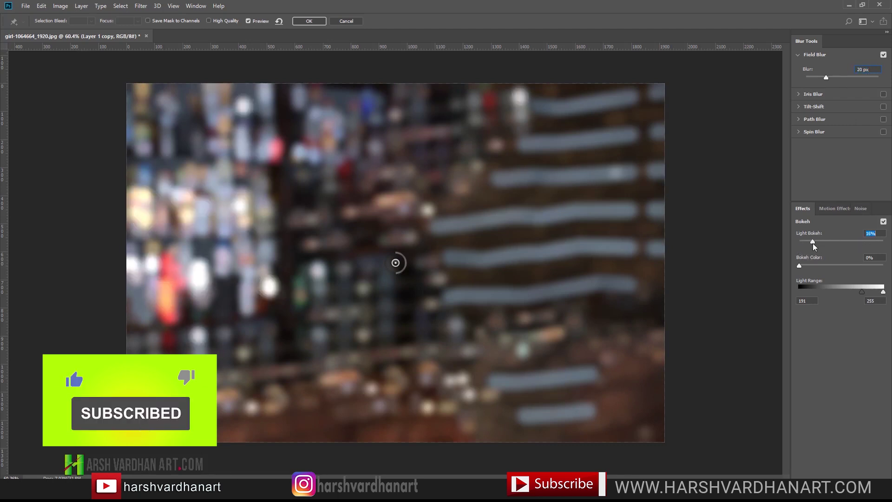
left_click_drag(818, 244, 814, 244)
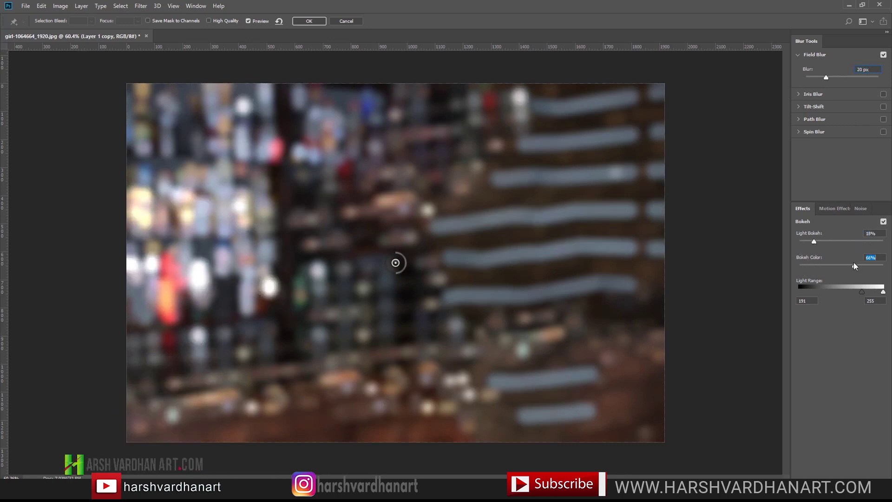
- Adjust the bokeh color, increase the blur amount, and apply the Field Blur to Layer 1 copy
left_click(830, 265)
left_click_drag(826, 78, 836, 77)
left_click(312, 21)
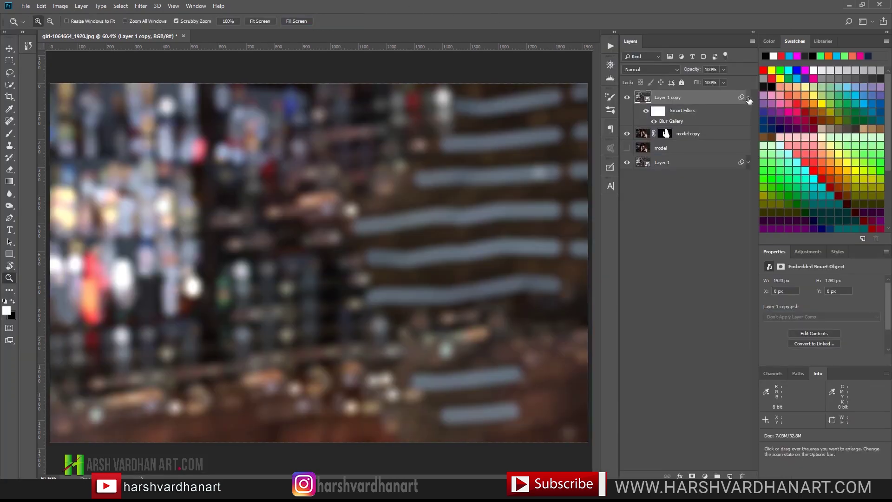
left_click(627, 97)
left_click(626, 97)
- Set Layer 1 copy to the Screen blend mode with 71% opacity
left_click(645, 68)
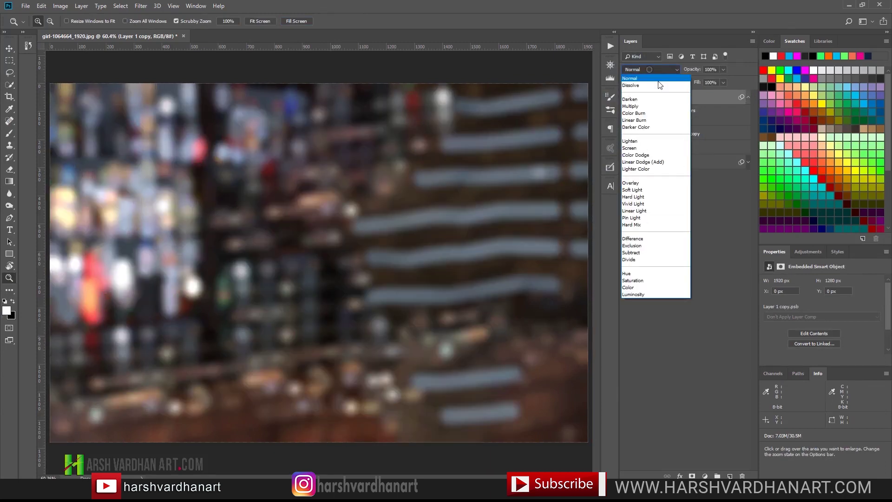
left_click(659, 148)
mouse_move(511, 168)
left_mouse_down()
mouse_move(490, 174)
mouse_move(499, 174)
left_mouse_up()
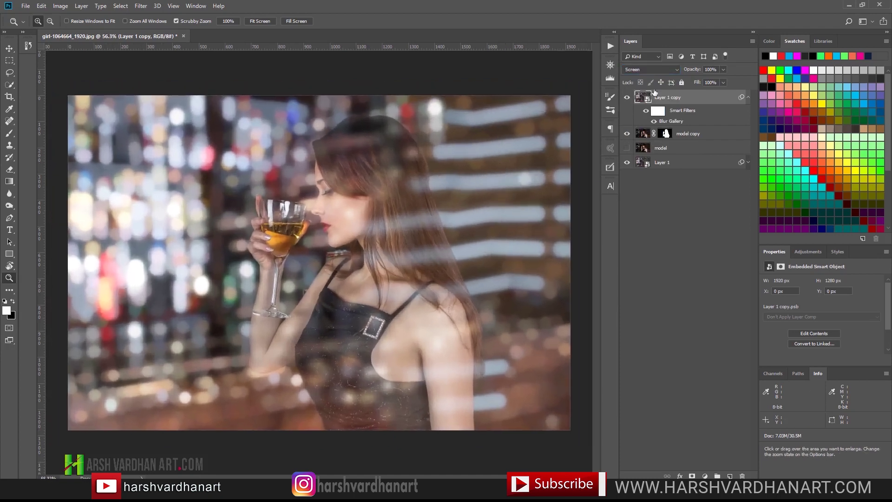
left_click(724, 69)
left_click_drag(707, 81, 708, 80)
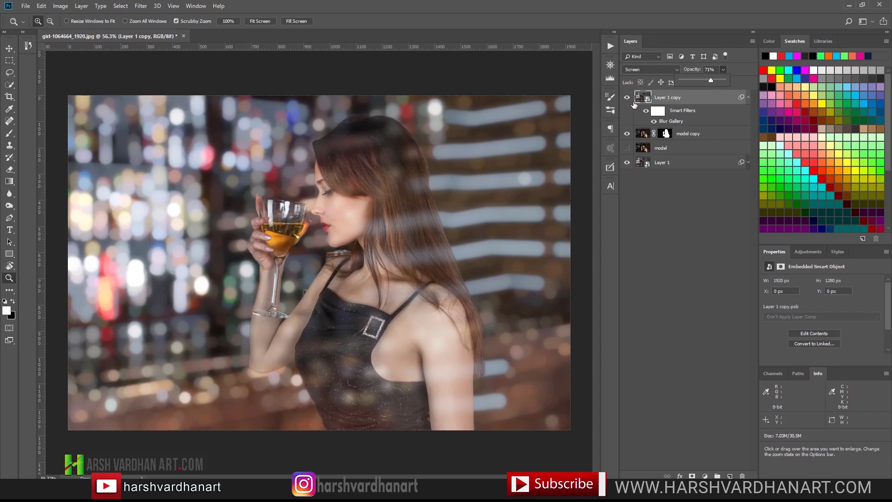
- Add a layer mask to Layer 1 copy and paint the glow off the woman with a 300 px black brush at 50% opacity
left_click(692, 475)
key("x")
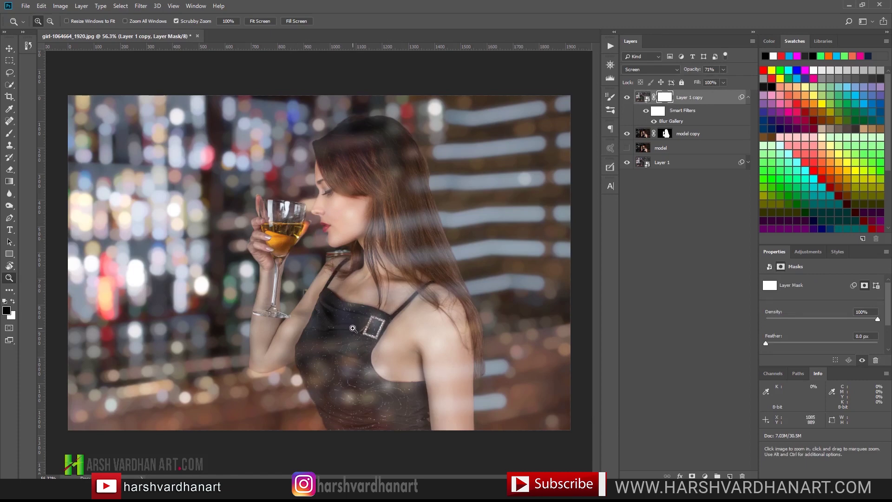
key("b")
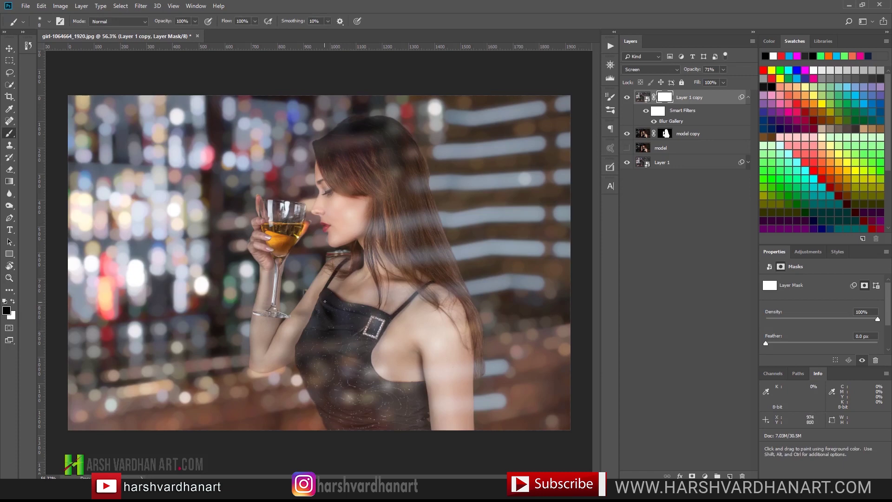
key("bracketright")
key("bracketright")
key("bracketright")
key("bracketright")
key("bracketright")
key("bracketright")
key("bracketright")
key("bracketright")
key("bracketright")
key("bracketright")
key("5")
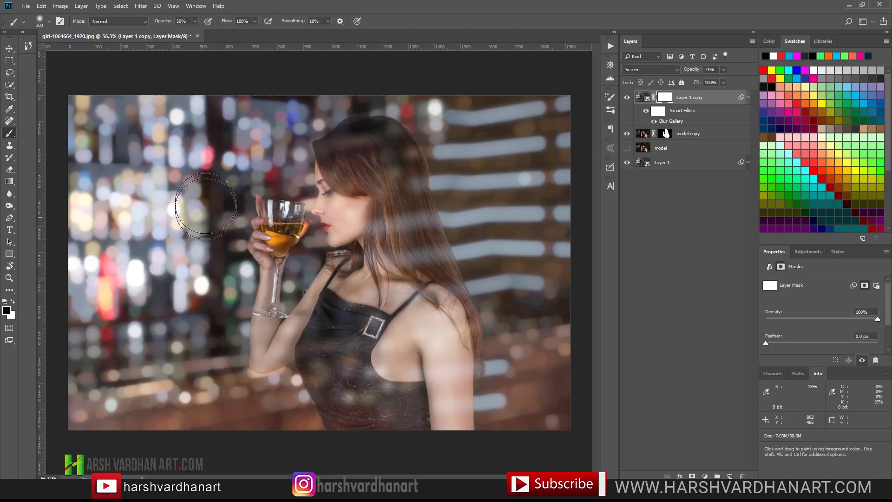
mouse_move(90, 163)
left_mouse_down()
mouse_move(146, 95)
mouse_move(207, 180)
mouse_move(311, 150)
mouse_move(336, 163)
mouse_move(325, 227)
mouse_move(334, 155)
mouse_move(297, 251)
mouse_move(355, 415)
mouse_move(304, 410)
mouse_move(384, 447)
left_mouse_up()
mouse_move(450, 338)
left_mouse_down()
mouse_move(458, 386)
mouse_move(426, 326)
mouse_move(432, 298)
mouse_move(380, 362)
mouse_move(409, 372)
mouse_move(415, 307)
mouse_move(407, 272)
mouse_move(446, 357)
mouse_move(488, 404)
mouse_move(478, 418)
left_mouse_up()
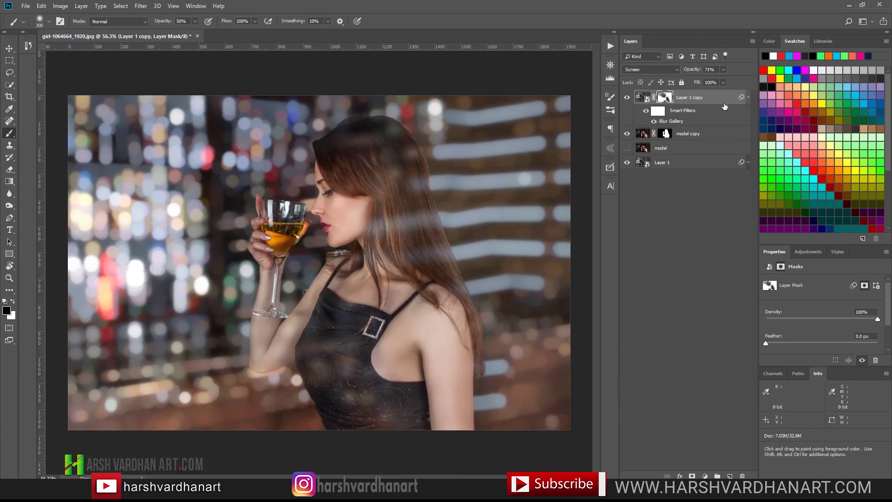
- Collapse Layer 1 copy's smart filters and toggle the layer's visibility to compare the image with and without the masked glow
left_click(748, 98)
left_click(627, 98)
left_click(626, 97)
left_click(627, 97)
left_click(627, 98)
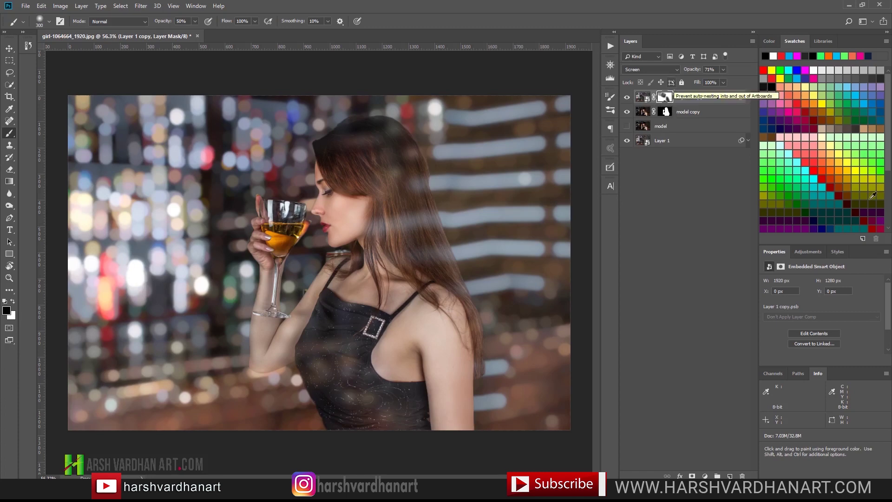
- Run the Moody Orange Tone Photoshop action on the image
left_click(608, 47)
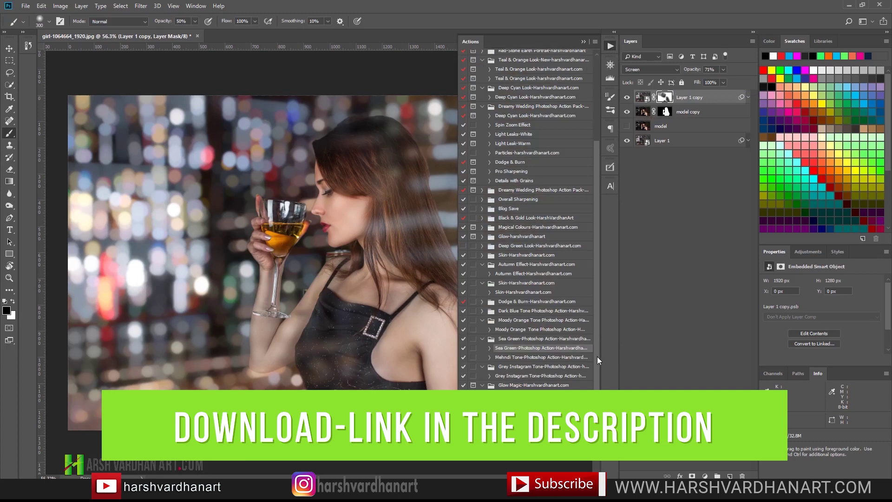
left_click(538, 330)
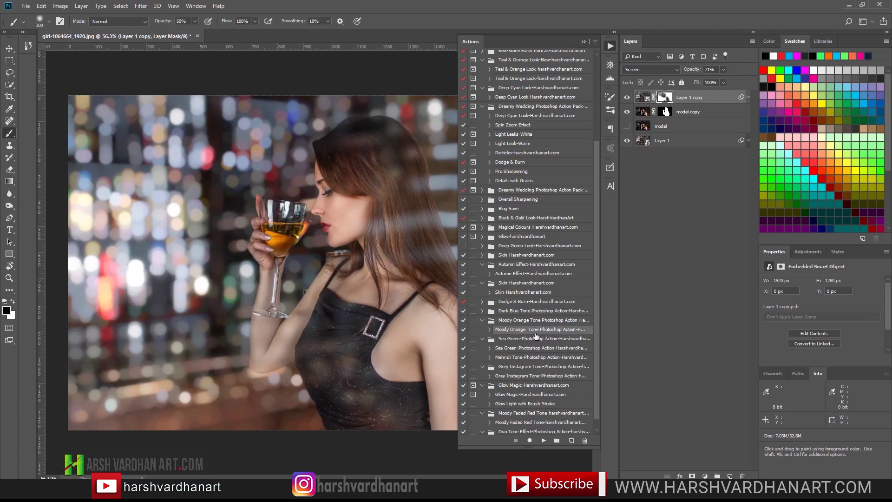
left_click(541, 440)
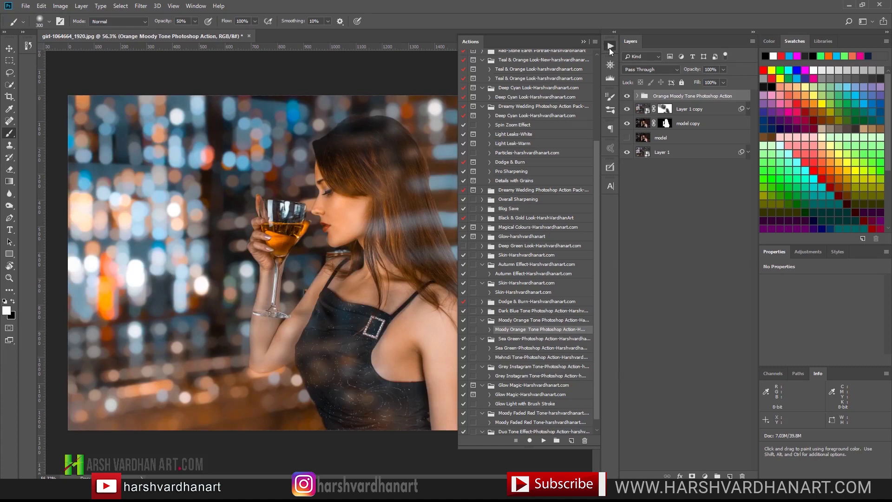
left_click(610, 47)
- Inspect the Orange Moody Tone group by toggling its visibility and checking its Vibrance 1 and Exposure 1 adjustments
left_click(637, 96)
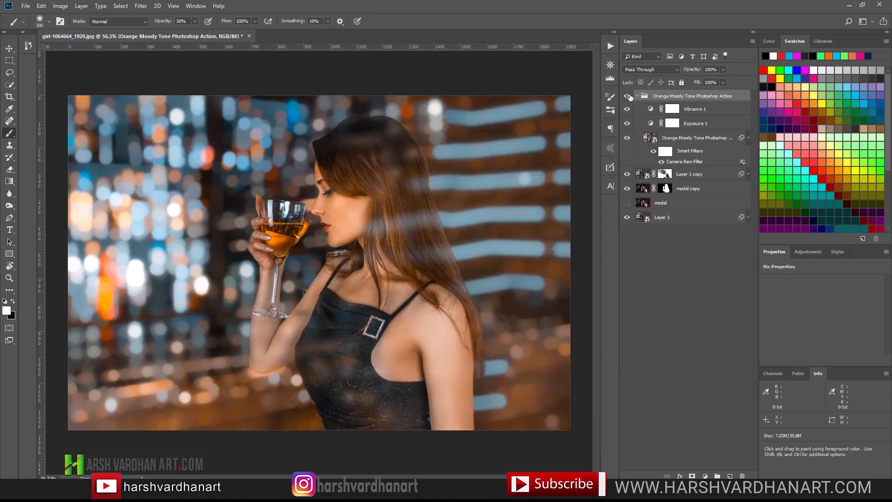
left_click(627, 95)
left_click(627, 96)
left_click(672, 109)
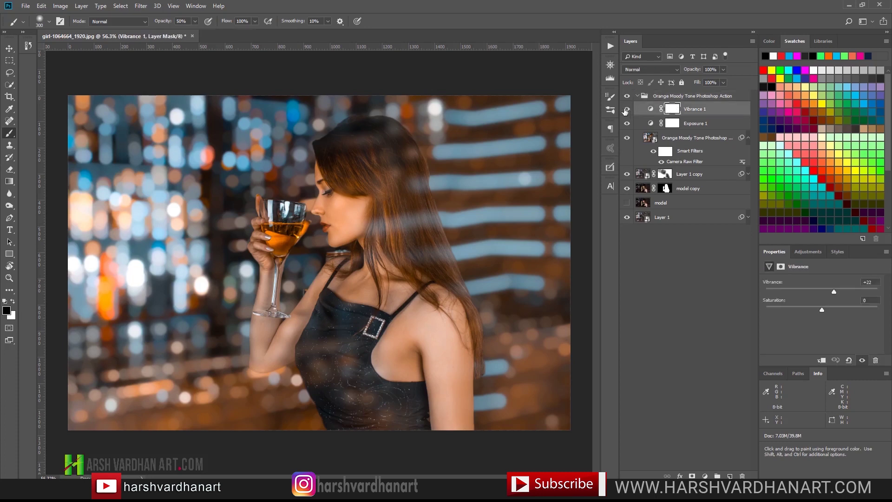
left_click(627, 109)
left_click(627, 124)
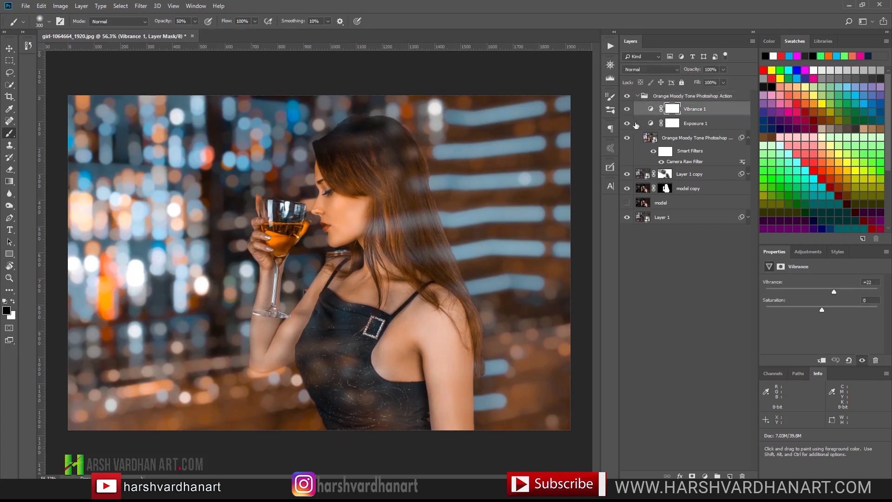
left_click(652, 97)
left_click(637, 96)
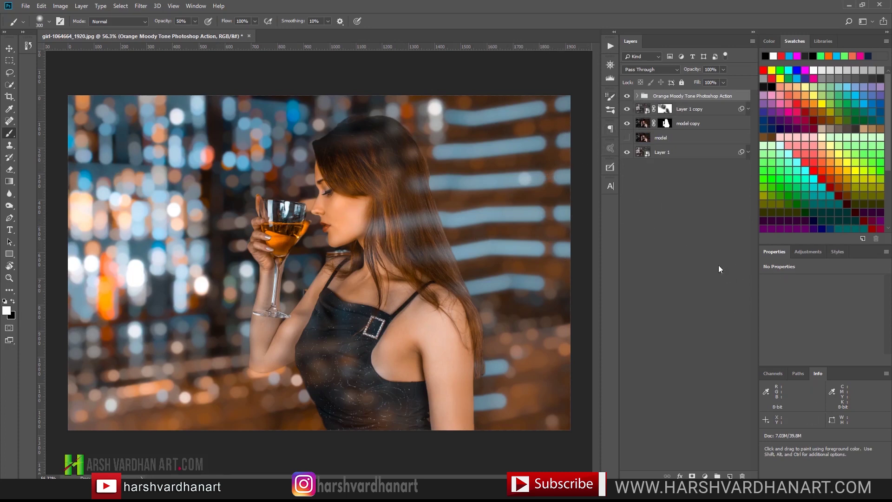
- Add a Selective Color adjustment above the action group and adjust the Cyan, Magenta, Yellow and Black amounts of the Reds
left_click(811, 251)
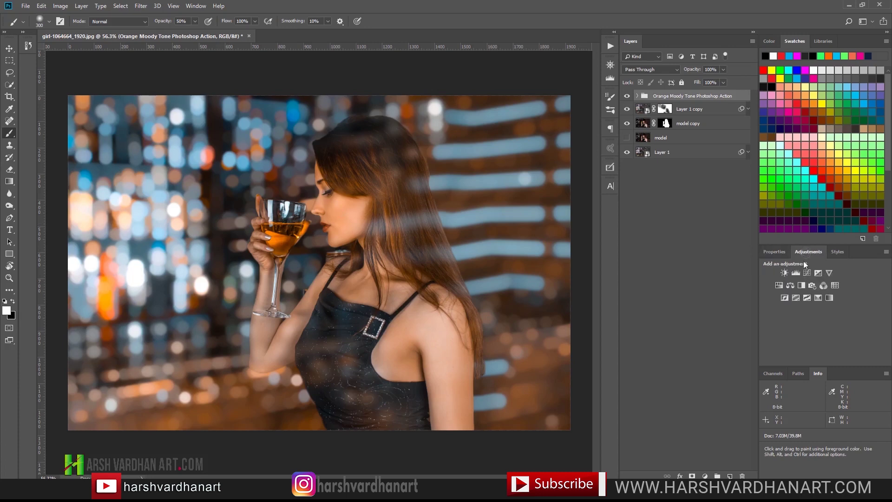
left_click(818, 298)
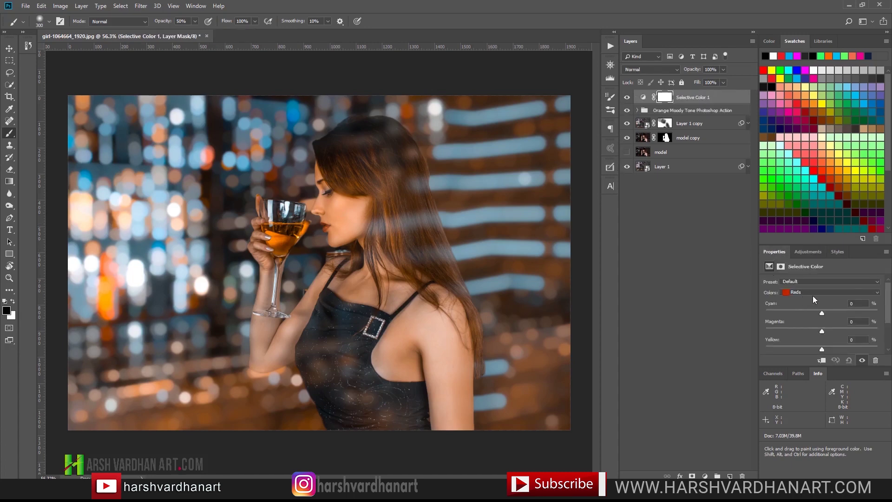
mouse_move(825, 314)
left_mouse_down()
mouse_move(841, 312)
mouse_move(804, 316)
mouse_move(829, 329)
left_mouse_up()
left_click_drag(814, 334, 813, 329)
scroll(879, 331, "down", 3)
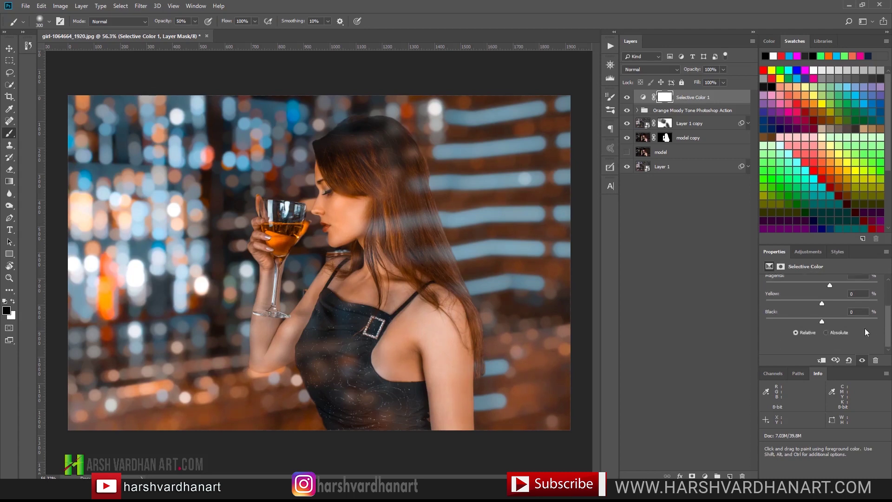
left_click_drag(823, 304, 812, 307)
mouse_move(845, 319)
left_mouse_down()
mouse_move(813, 321)
mouse_move(829, 319)
left_mouse_up()
- Set the Yellows in Selective Color to Cyan -14%, Magenta +6%, Yellow -1% and Black +12%
left_click_drag(889, 331, 890, 304)
left_click(813, 294)
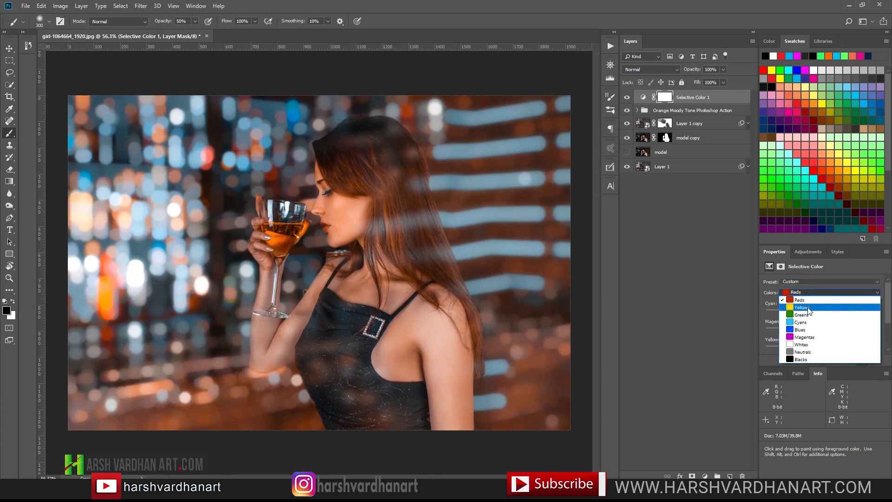
left_click(814, 301)
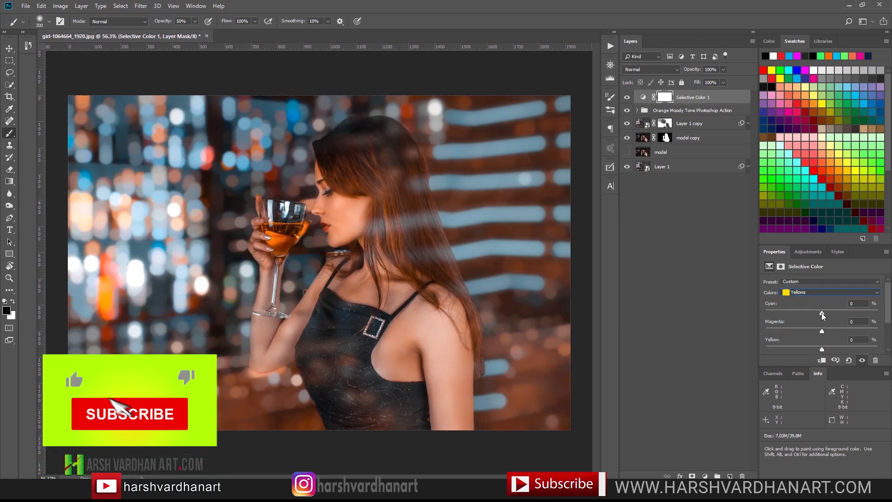
mouse_move(821, 314)
left_mouse_down()
mouse_move(814, 315)
mouse_move(825, 327)
left_mouse_up()
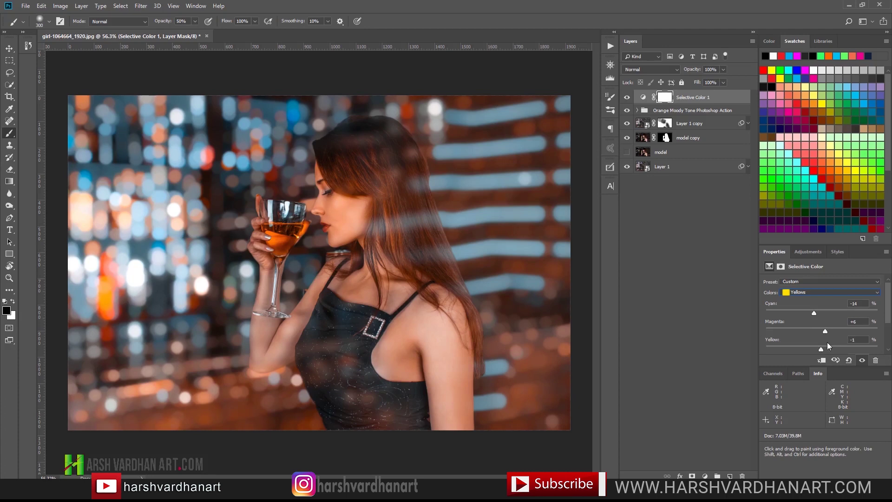
scroll(850, 334, "down", 2)
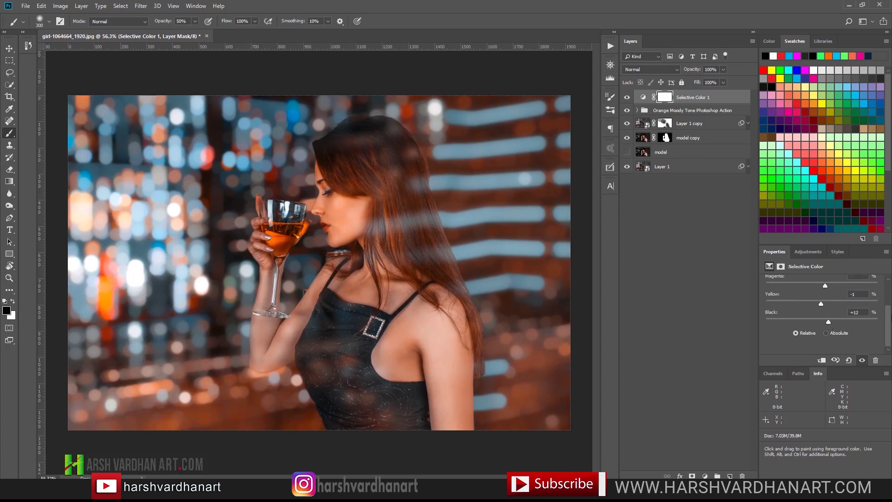
- Adjust the Cyans in Selective Color by raising Cyan, setting Magenta to -16% and increasing Black
scroll(888, 325, "up", 3)
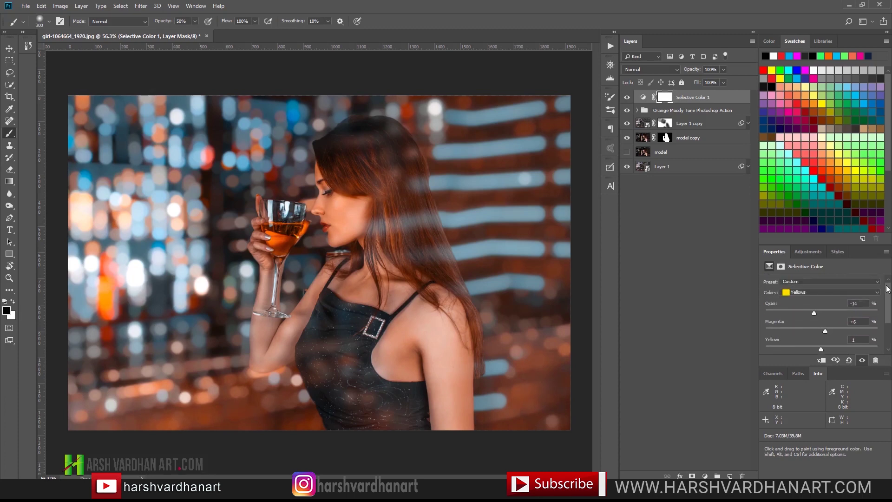
left_click(835, 294)
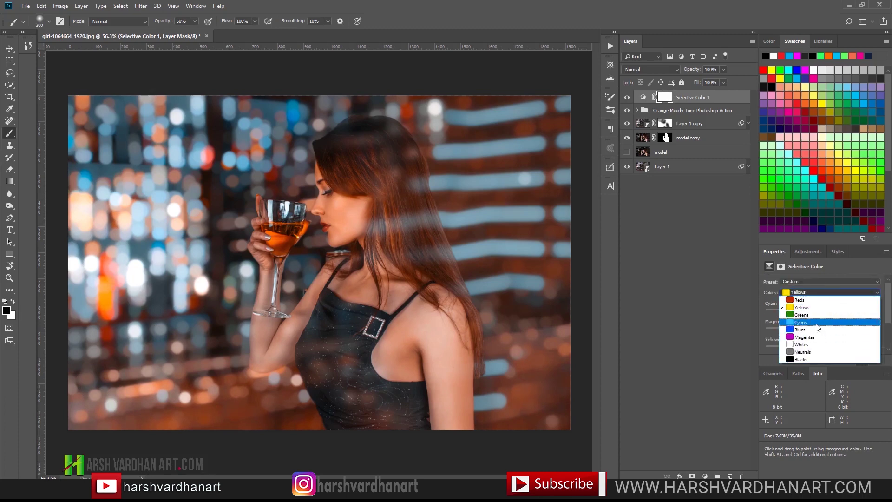
left_click(820, 315)
left_click_drag(831, 312, 851, 311)
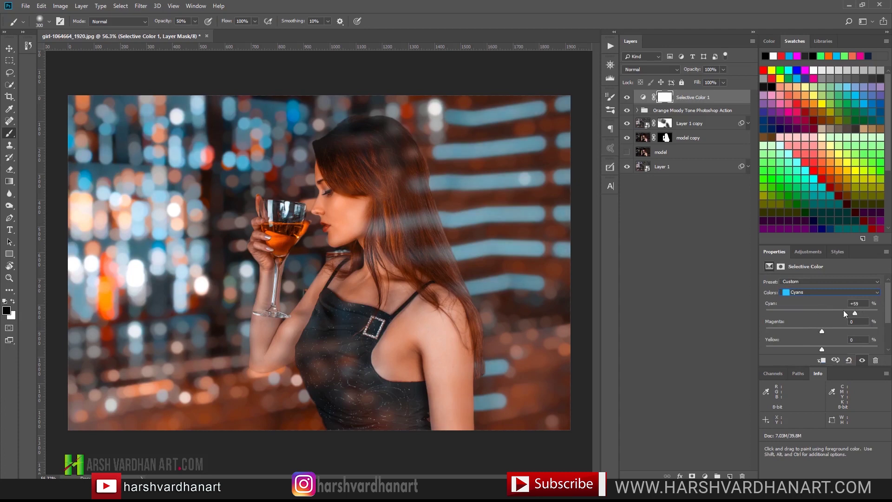
scroll(879, 323, "down", 2)
left_click_drag(846, 298, 821, 303)
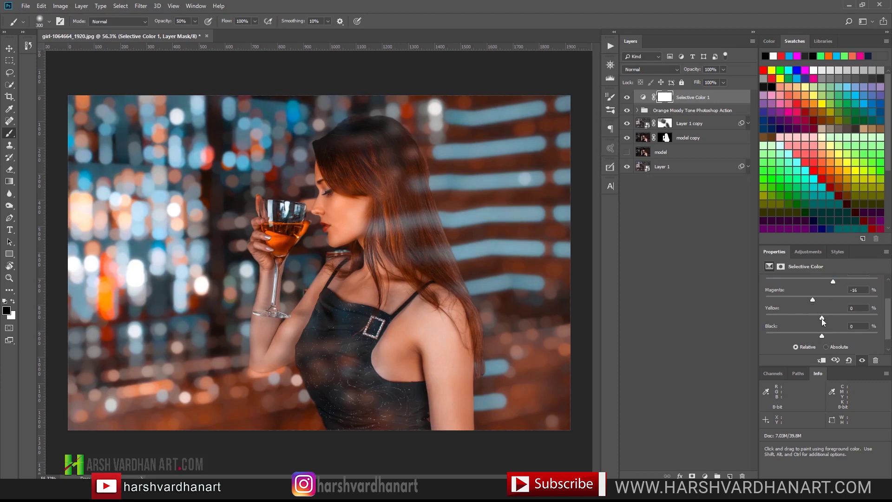
left_click_drag(826, 331, 848, 329)
- Set the Blues in Selective Color to Cyan +10%, Magenta -7% and Yellow +2%
scroll(889, 292, "up", 2)
left_click(836, 292)
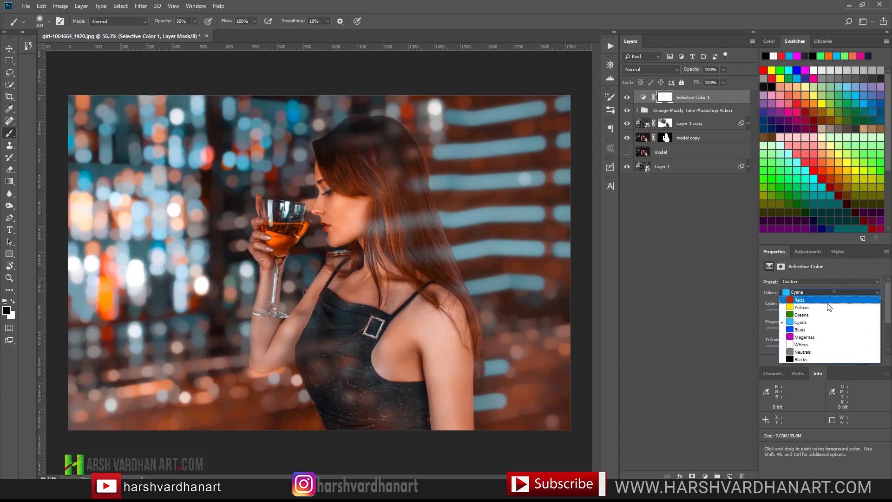
left_click(807, 331)
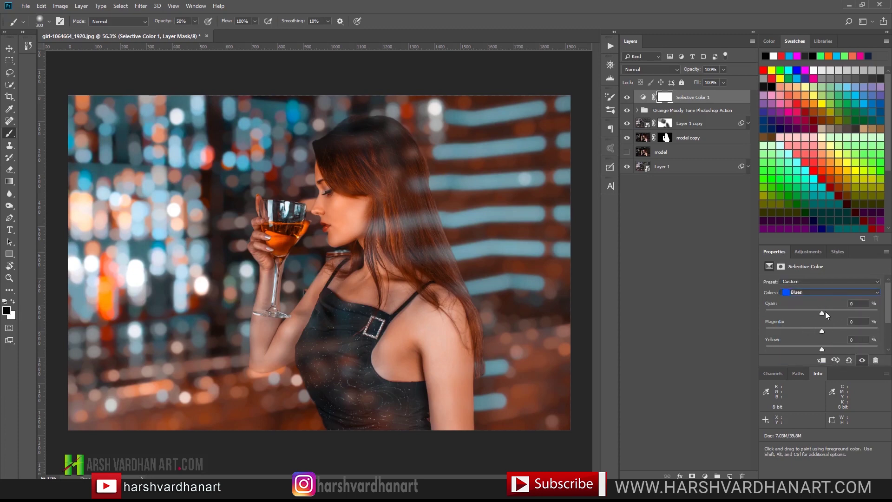
left_click_drag(821, 314, 812, 314)
mouse_move(823, 331)
left_mouse_down()
mouse_move(816, 331)
mouse_move(843, 327)
mouse_move(818, 332)
mouse_move(823, 348)
left_mouse_up()
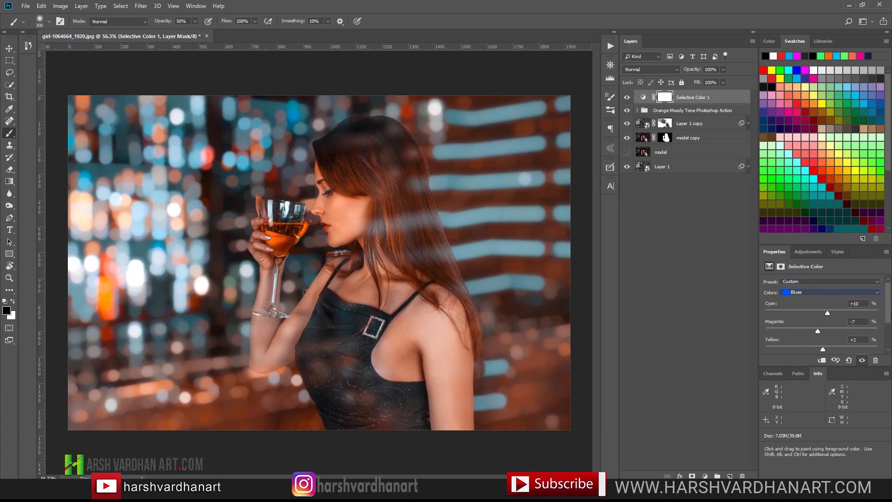
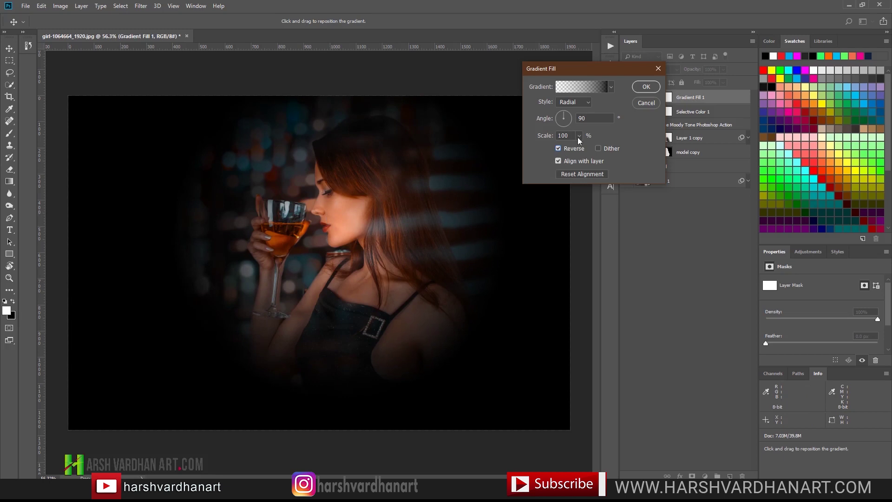
- Set the scale of the reversed radial gradient fill to 243% and apply it
left_click_drag(582, 147, 587, 147)
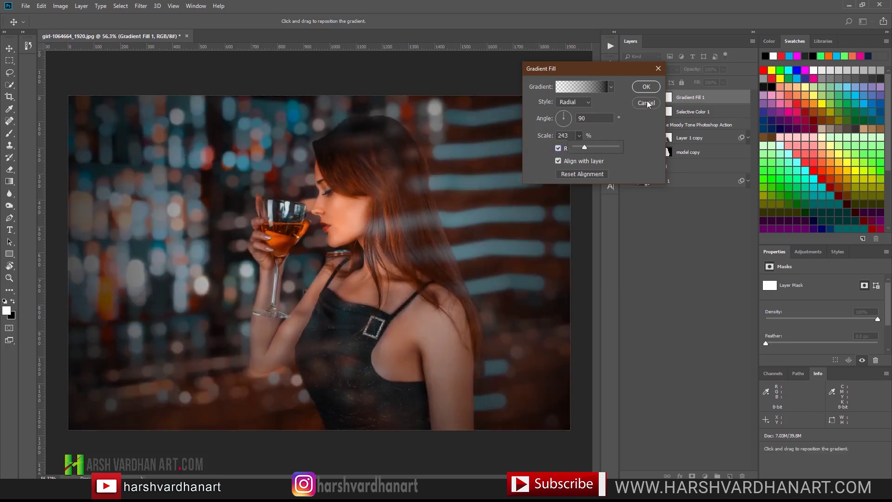
left_click(646, 86)
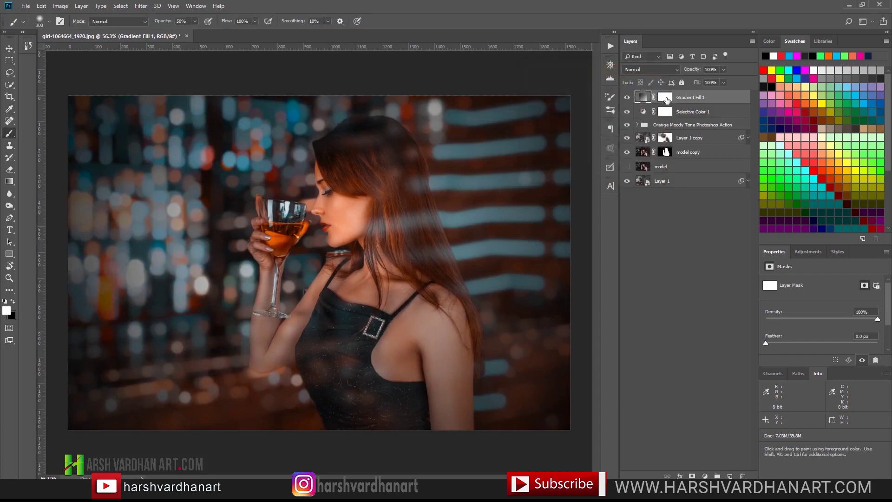
- Paint black on the Gradient Fill mask over the woman's face and hair, raising the brush opacity to 100%
left_click(668, 98)
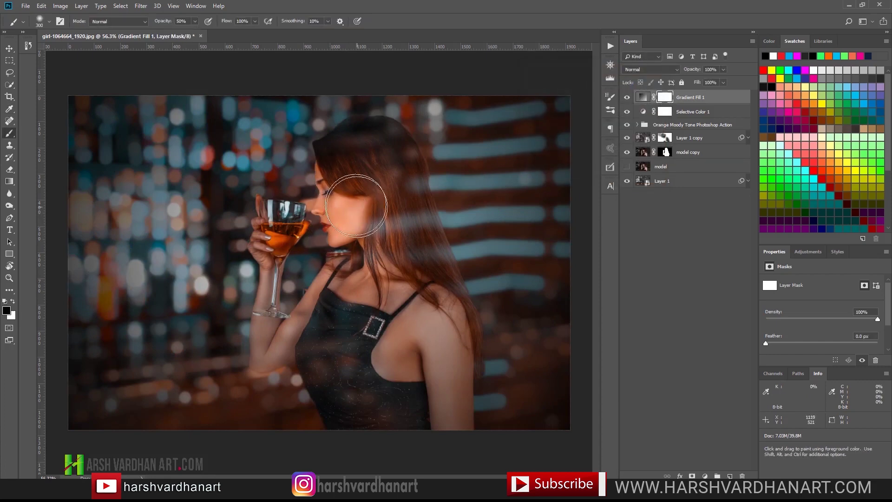
mouse_move(356, 250)
left_mouse_down()
mouse_move(372, 195)
mouse_move(353, 184)
mouse_move(333, 233)
mouse_move(354, 227)
left_mouse_up()
key("0")
mouse_move(345, 188)
left_mouse_down()
mouse_move(297, 237)
mouse_move(293, 334)
mouse_move(264, 351)
mouse_move(361, 220)
mouse_move(362, 312)
mouse_move(380, 339)
mouse_move(363, 367)
mouse_move(388, 310)
mouse_move(366, 244)
mouse_move(369, 178)
mouse_move(324, 177)
mouse_move(388, 159)
mouse_move(421, 210)
mouse_move(409, 265)
left_mouse_up()
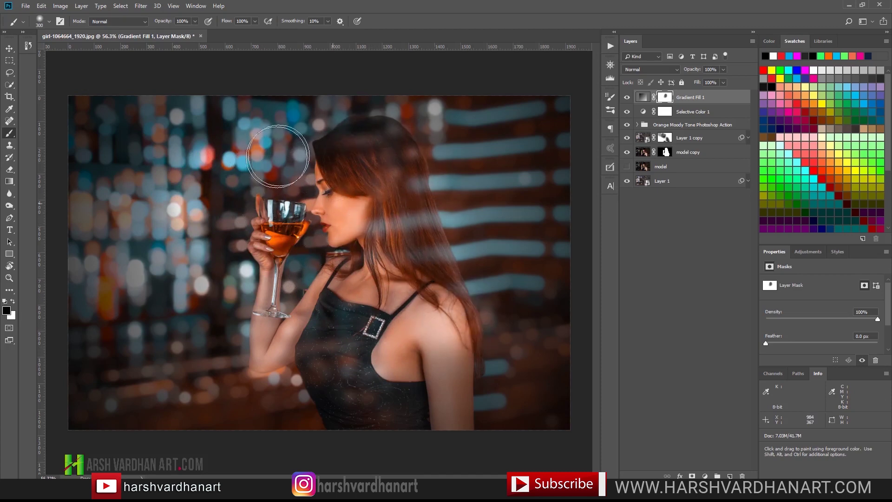
- Paint away the vignette over the bokeh background on the gradient mask, lowering brush opacity to 20%, and compare with the fill hidden
mouse_move(384, 198)
left_mouse_down()
mouse_move(405, 189)
mouse_move(412, 122)
mouse_move(306, 152)
mouse_move(137, 123)
mouse_move(192, 148)
mouse_move(253, 222)
mouse_move(212, 198)
mouse_move(199, 239)
mouse_move(145, 202)
mouse_move(258, 245)
mouse_move(124, 268)
left_mouse_up()
key("3")
mouse_move(95, 194)
left_mouse_down()
mouse_move(216, 266)
mouse_move(272, 236)
mouse_move(126, 279)
left_mouse_up()
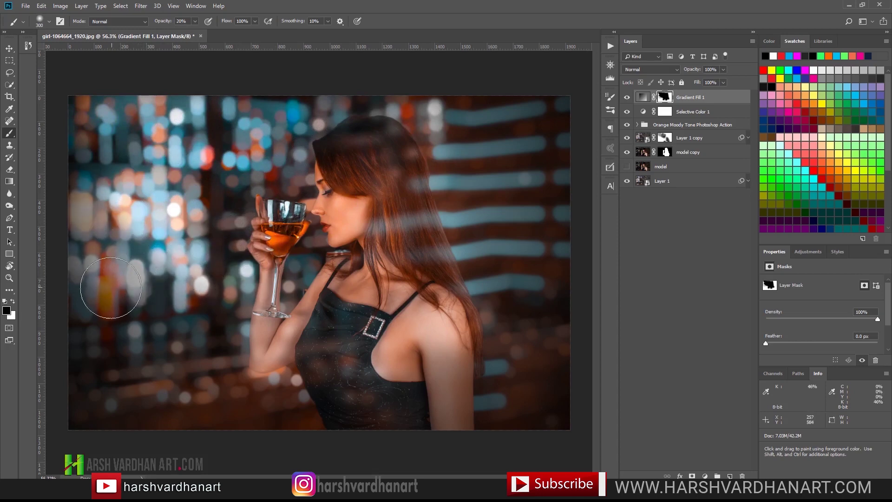
key("2")
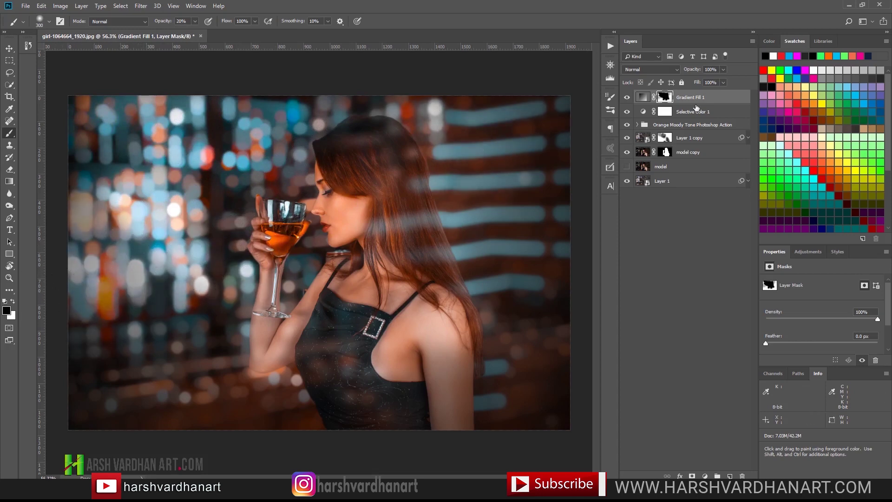
left_click(626, 97)
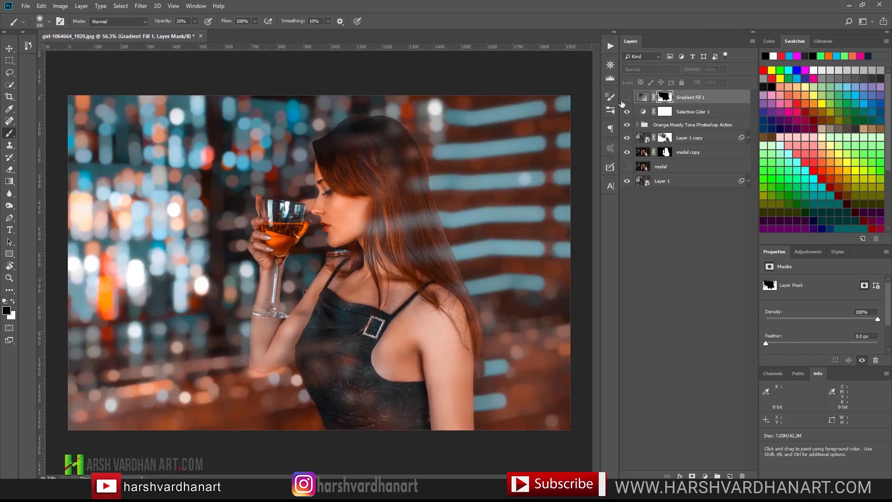
left_click(627, 98)
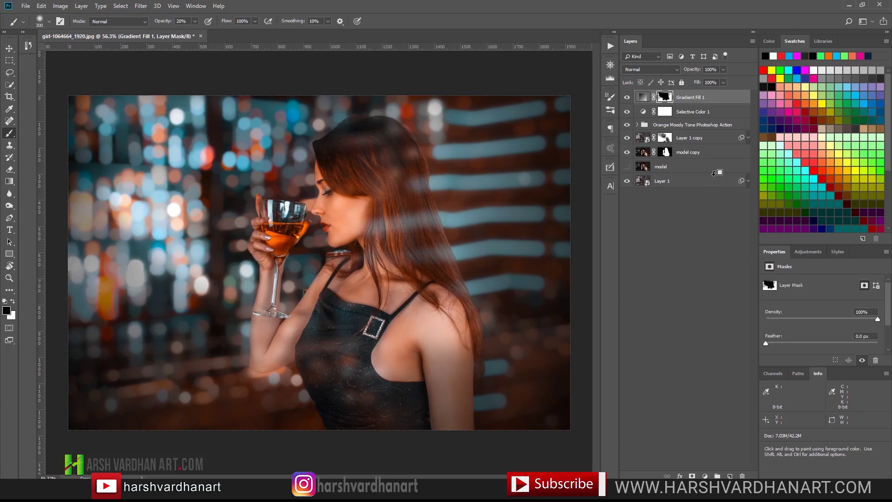
- Stamp all visible layers into a new top layer and set its blend mode to Linear Light
key("ctrl+shift+alt+e")
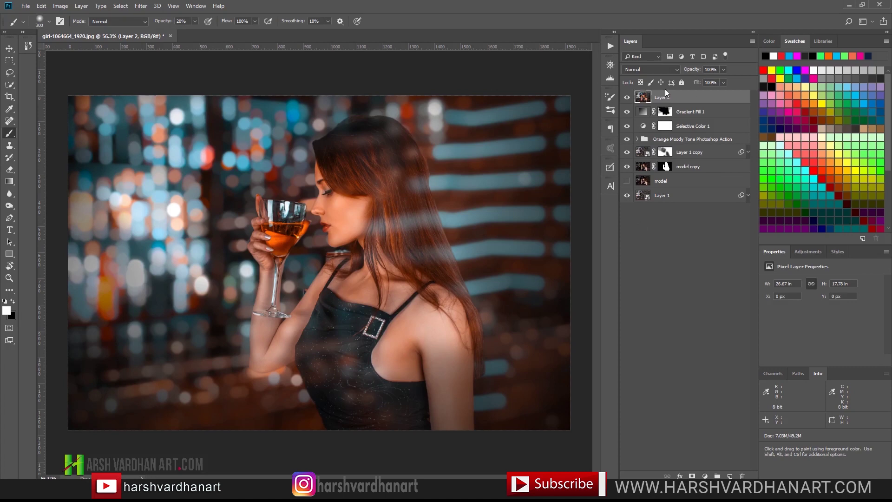
left_click(668, 70)
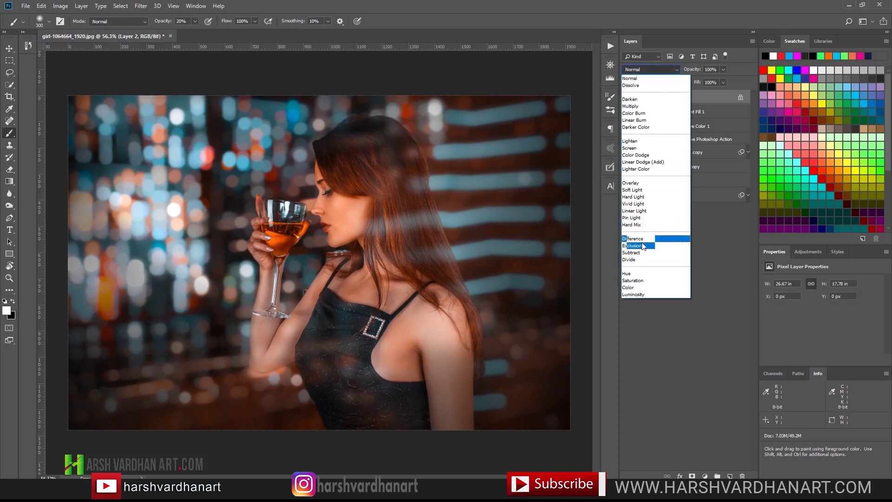
left_click(651, 217)
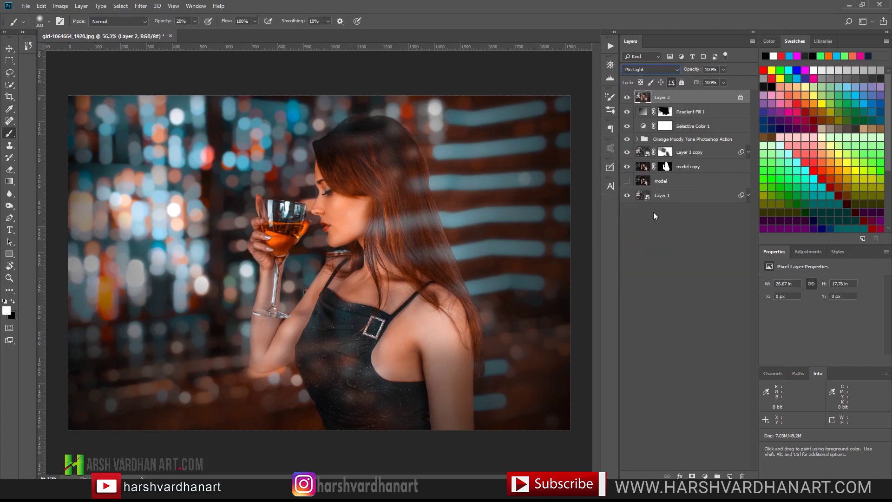
left_click(658, 71)
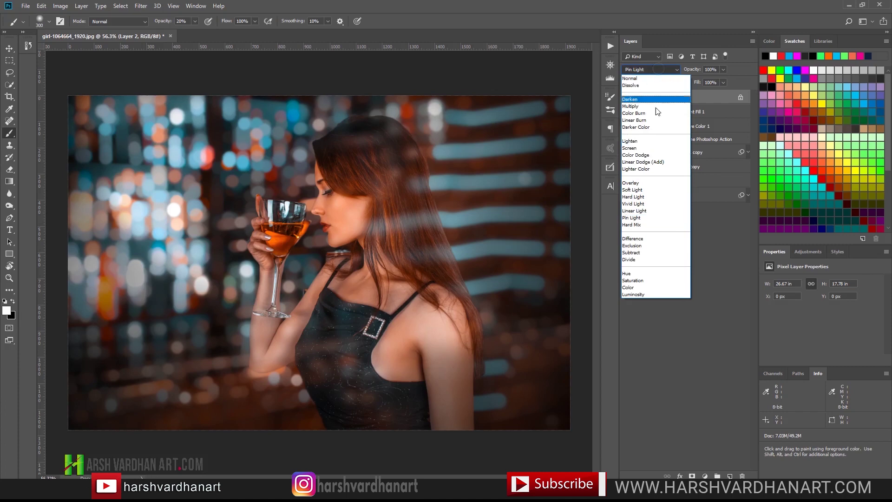
left_click(645, 211)
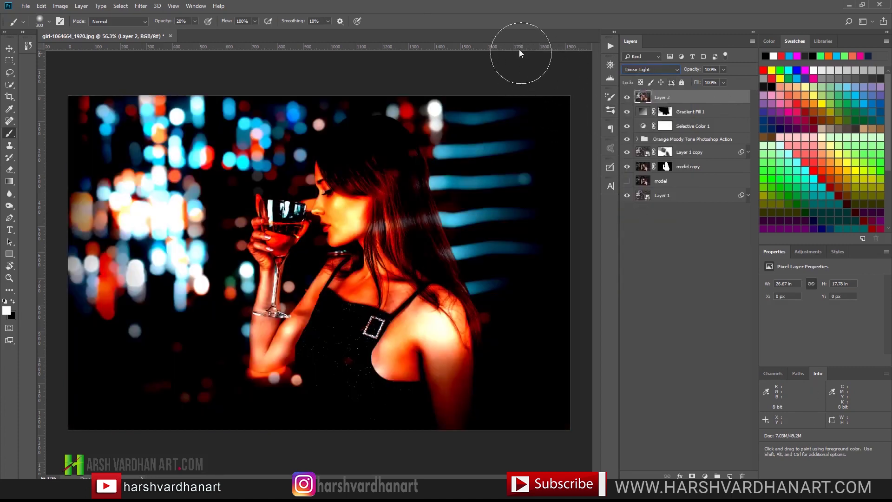
- Apply a High Pass filter with a radius of 1.2 pixels to the stamped layer
left_click(141, 6)
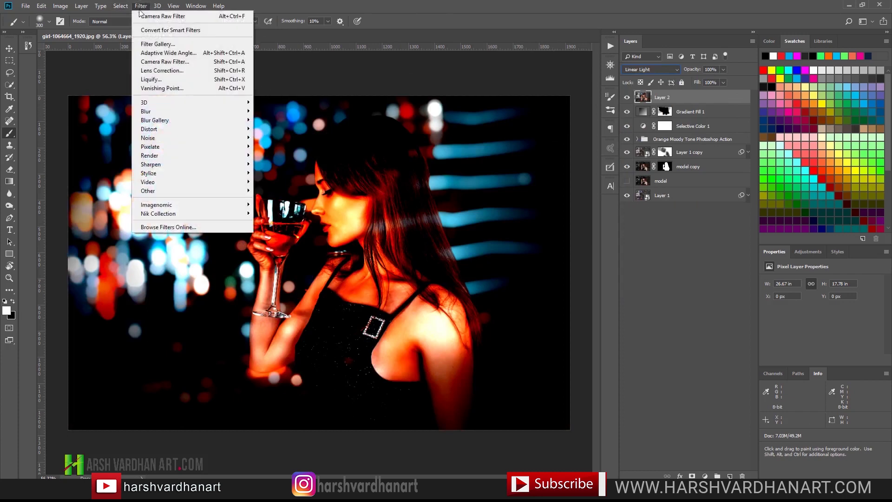
mouse_move(176, 181)
mouse_move(232, 191)
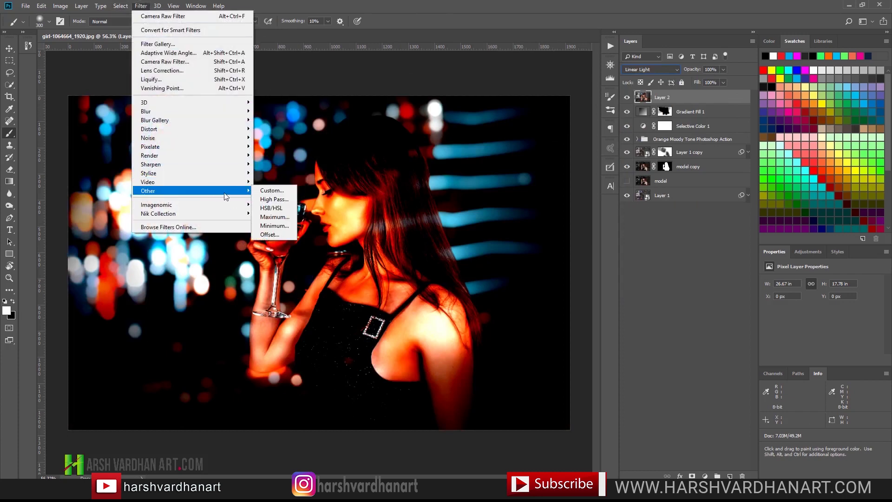
left_click(274, 199)
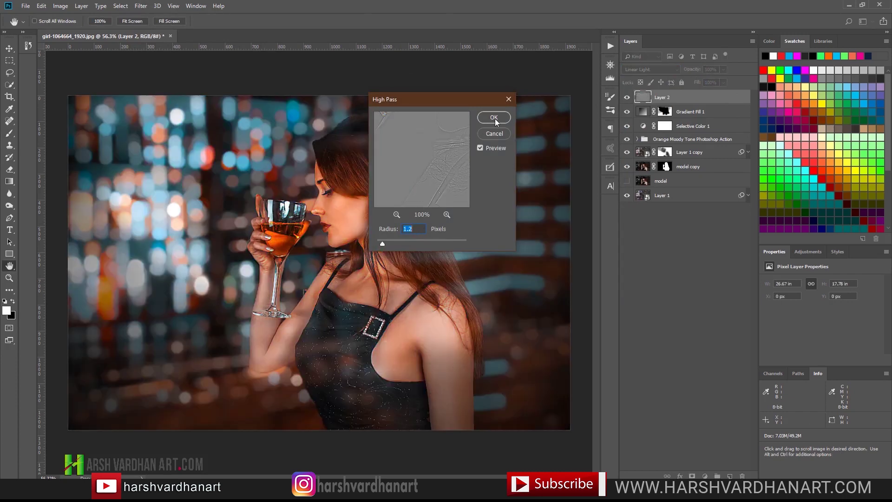
left_click(494, 118)
key("b")
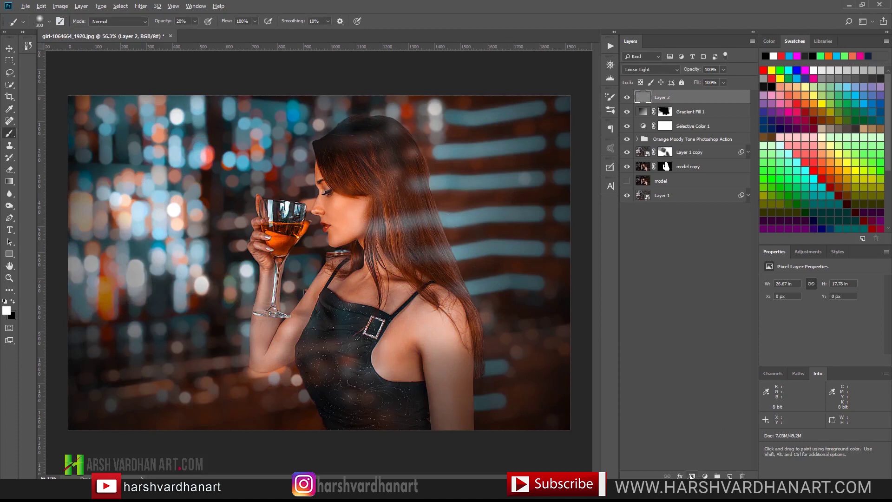
- Hide the High Pass layer behind a black mask and reveal the eye and lips with a small white brush at 50% opacity
left_click(692, 476, "alt")
key("x")
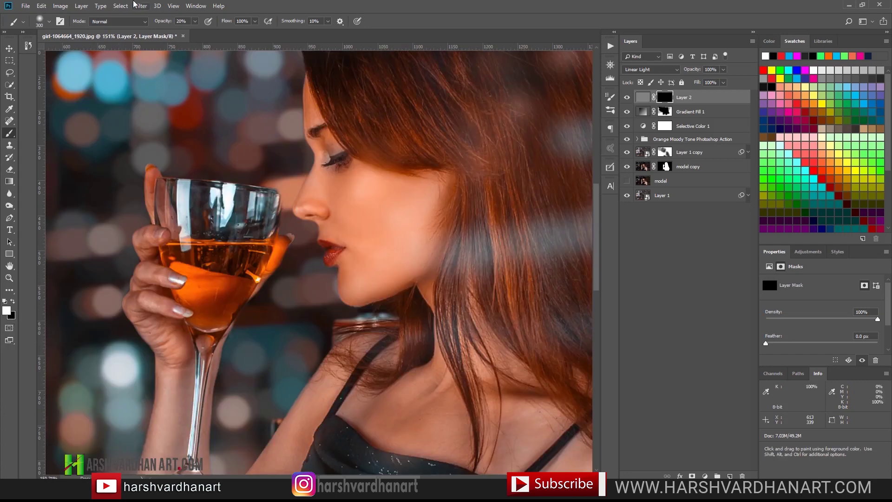
key("5")
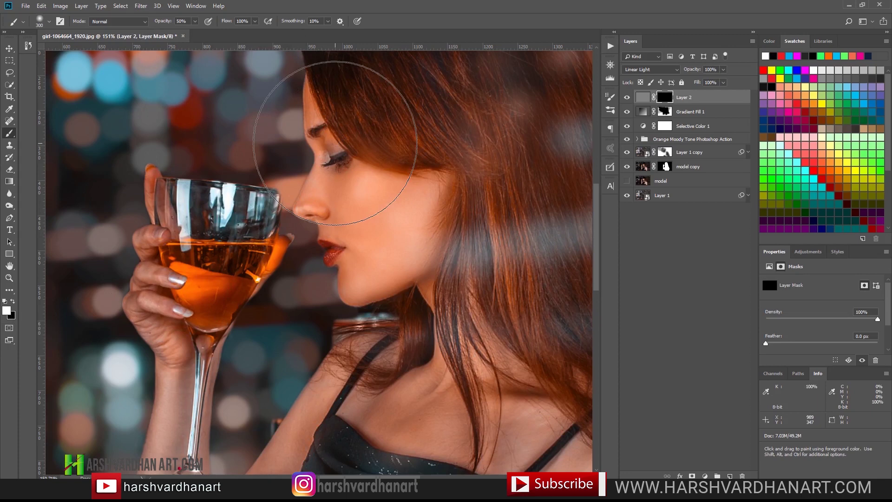
key("bracketleft")
key("bracketleft")
key("bracketleft")
key("bracketleft")
key("bracketleft")
key("bracketleft")
key("bracketleft")
key("bracketleft")
key("bracketleft")
key("bracketleft")
key("bracketleft")
key("bracketleft")
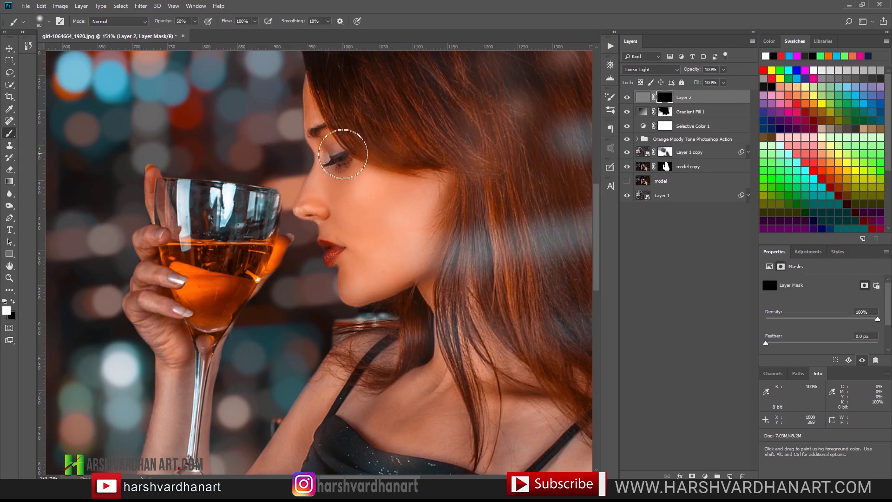
key("bracketleft")
left_click_drag(336, 158, 347, 155)
left_click_drag(334, 253, 328, 251)
- Enlarge the brush and paint white on the High Pass layer's mask to sharpen the woman's hair
left_click_drag(468, 160, 386, 273)
key("bracketright")
key("bracketright")
key("bracketright")
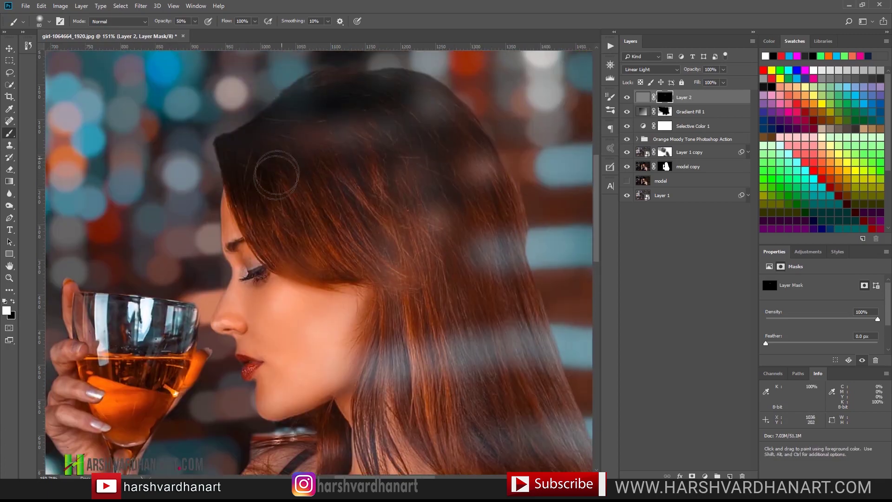
left_click_drag(409, 391, 451, 193)
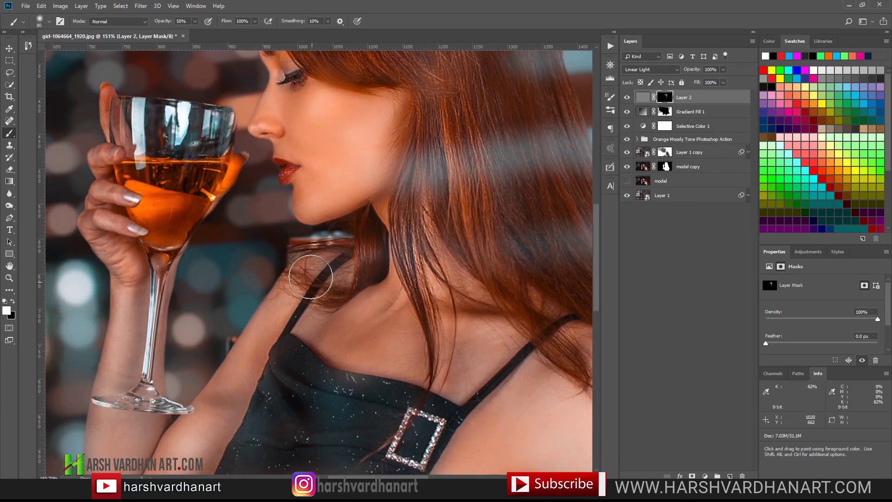
- Continue revealing the sharpening on the mask over the lower hair, the dress and the hand holding the glass
left_click_drag(498, 292, 434, 241)
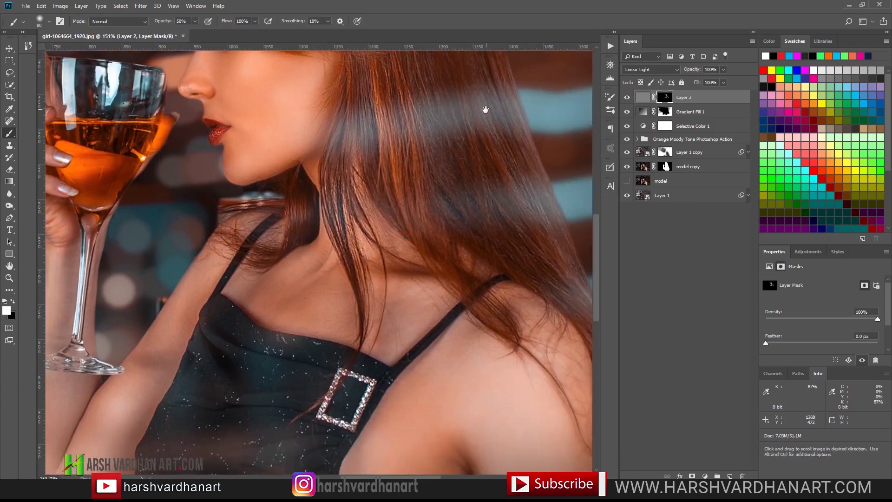
left_click_drag(484, 122, 524, 336)
left_click_drag(484, 250, 498, 130)
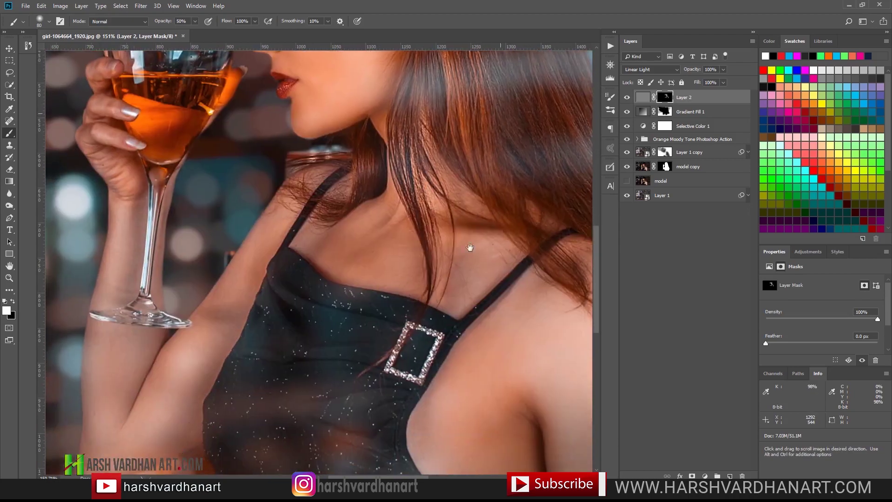
left_click_drag(266, 378, 356, 476)
mouse_move(232, 165)
left_mouse_down()
mouse_move(265, 145)
mouse_move(261, 214)
left_mouse_up()
mouse_move(278, 159)
left_mouse_down()
mouse_move(231, 133)
mouse_move(267, 158)
mouse_move(261, 214)
left_mouse_up()
left_click_drag(534, 153, 432, 266)
- Compare the image with and without the sharpening layer and examine the result in full-screen view at different magnifications
scroll(424, 209, "up", 3)
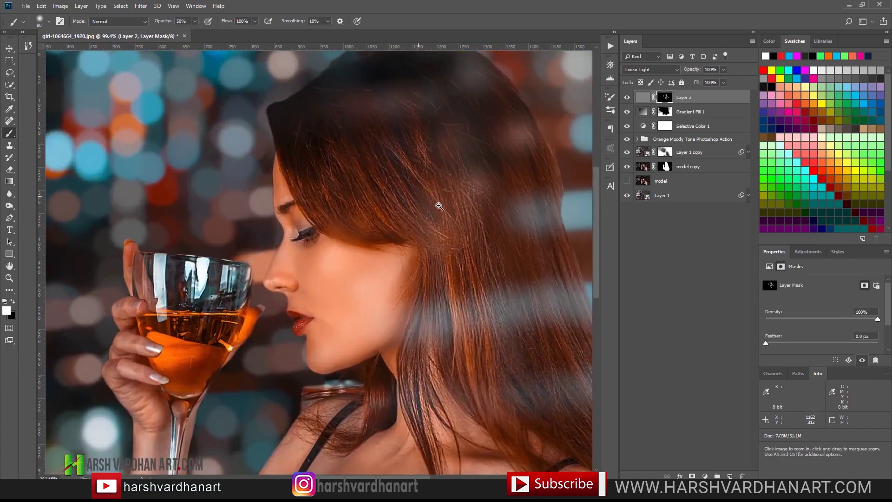
left_click(627, 99)
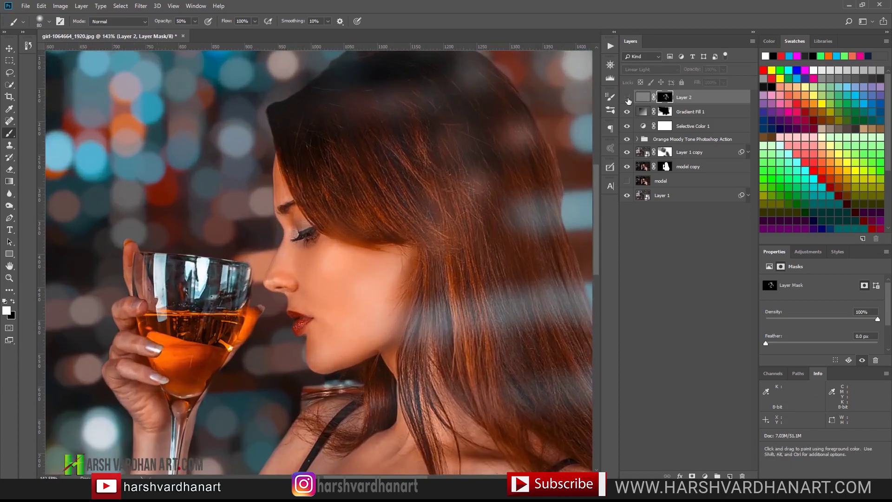
left_click(628, 98)
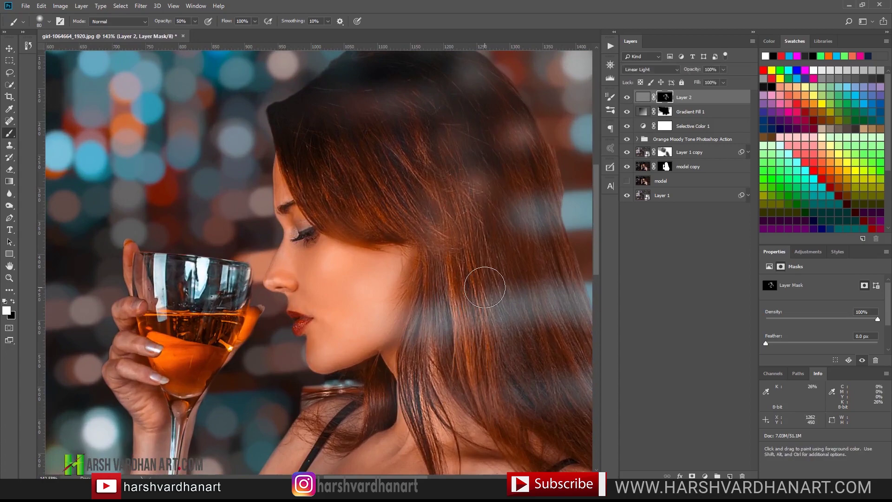
key("ctrl+0")
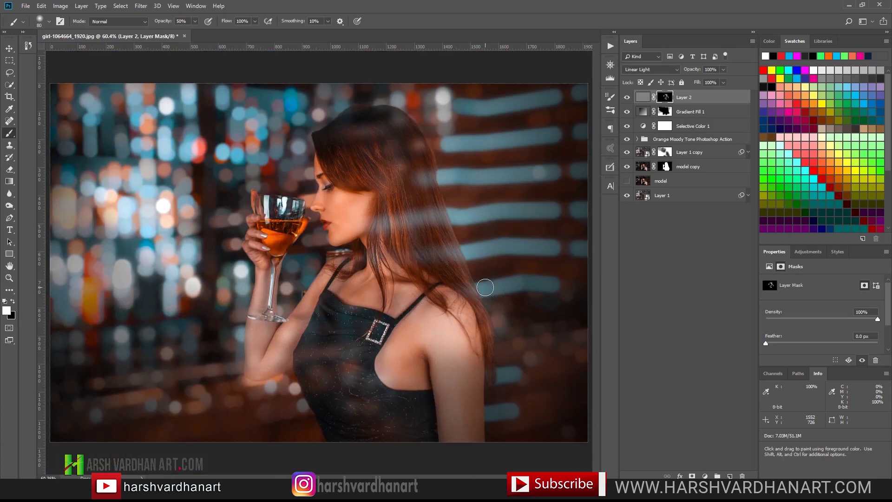
key("f")
key("f")
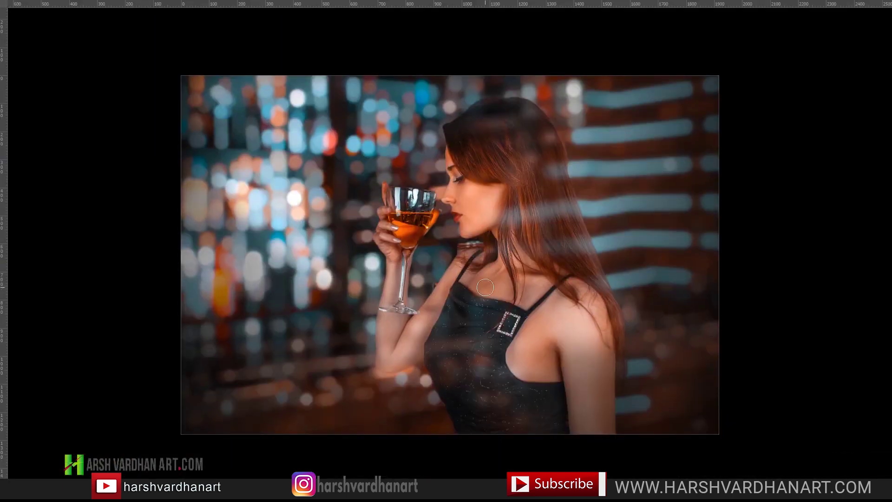
key("ctrl+plus")
key("b")
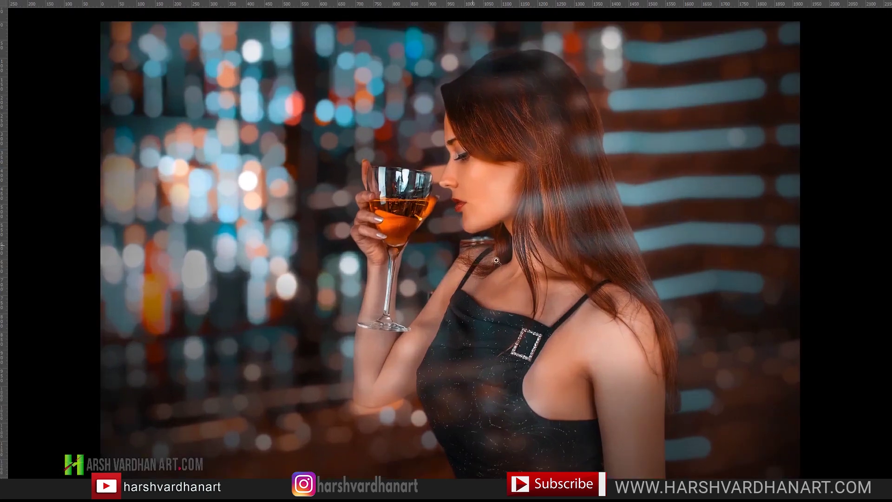
left_click(483, 253)
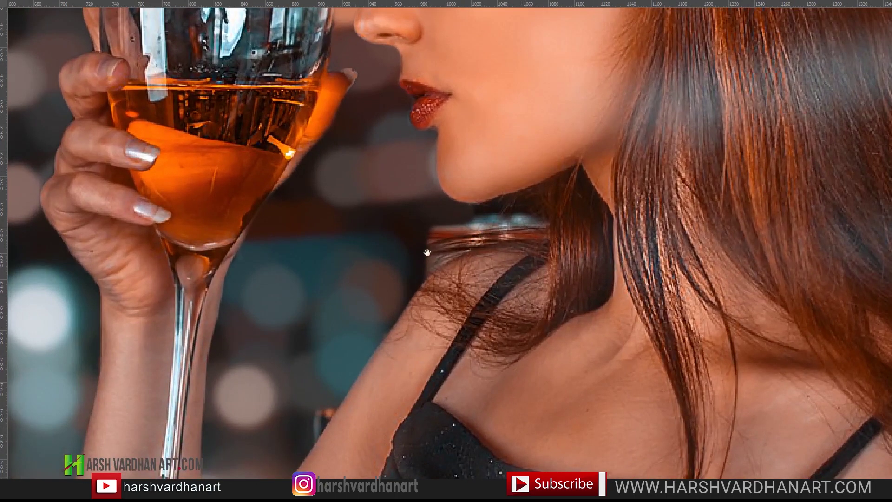
scroll(506, 227, "down", 3)
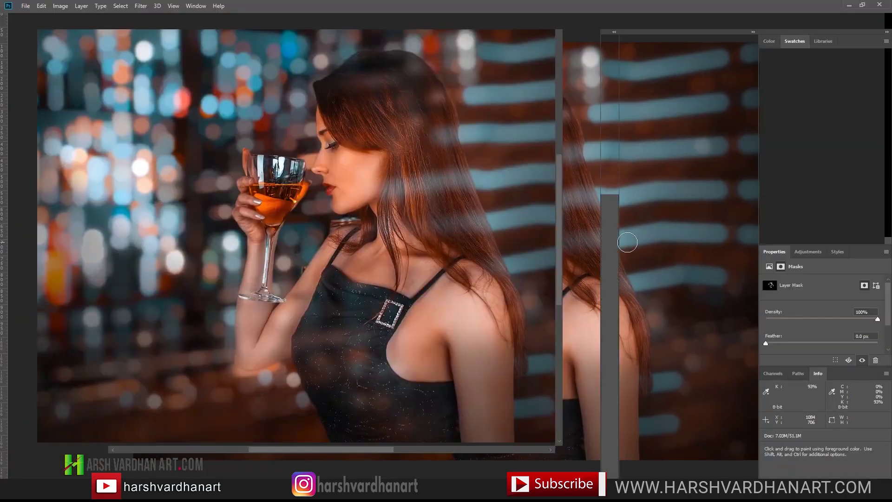
scroll(417, 265, "up", 2)
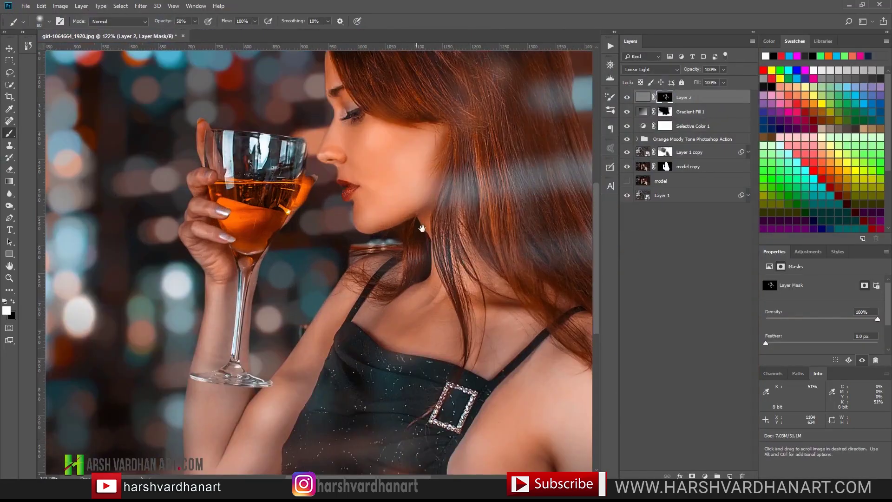
- Add a new empty layer above the High Pass sharpening layer
left_click(642, 97)
left_click(730, 475)
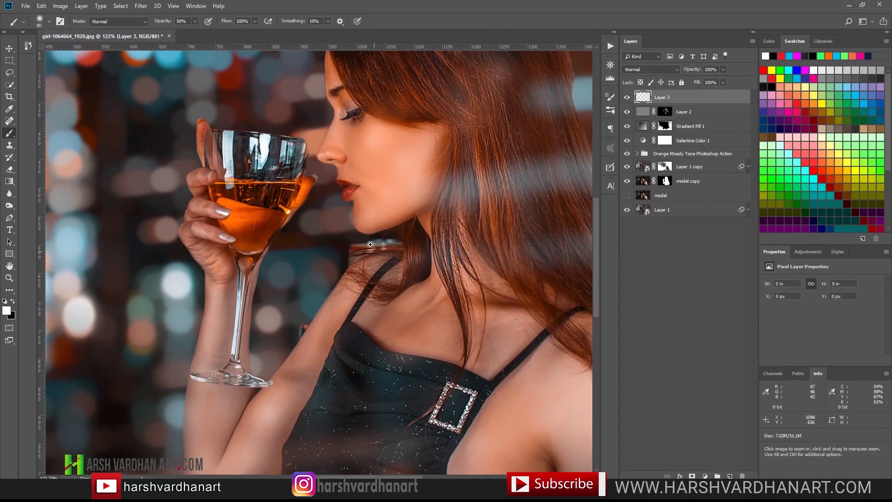
scroll(438, 277, "up", 5)
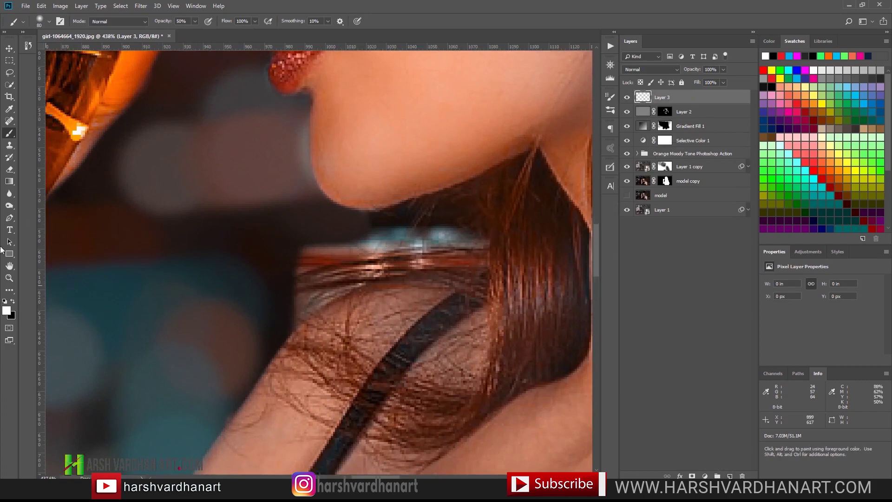
- Draw a freehand Lasso selection around the leftover bright strip between the chin and shoulder, including the adjoining dark background
key("l")
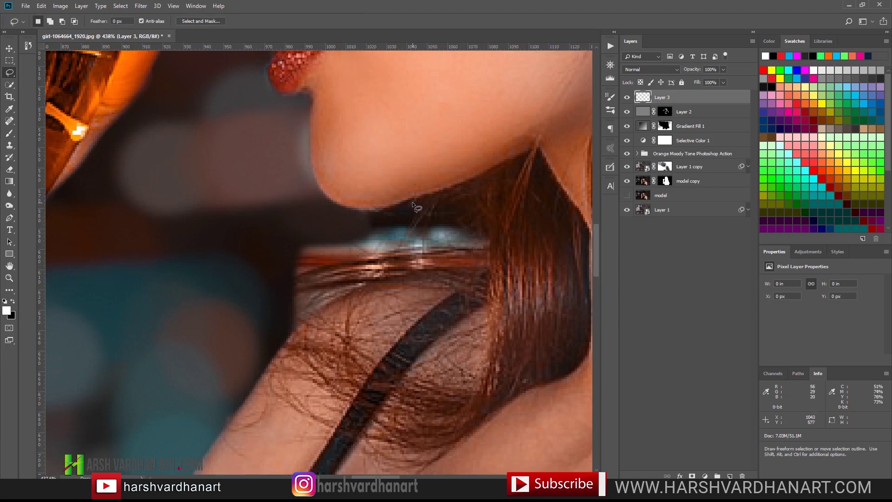
left_click_drag(412, 202, 466, 221)
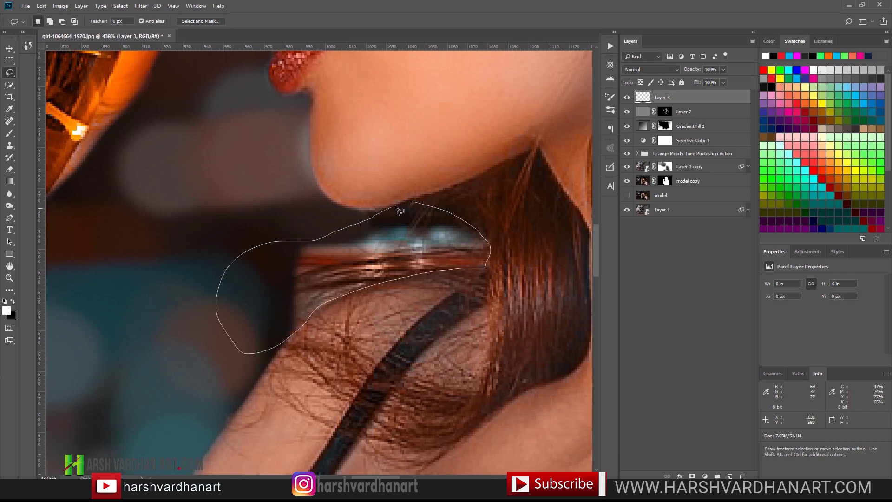
left_click_drag(411, 201, 411, 202)
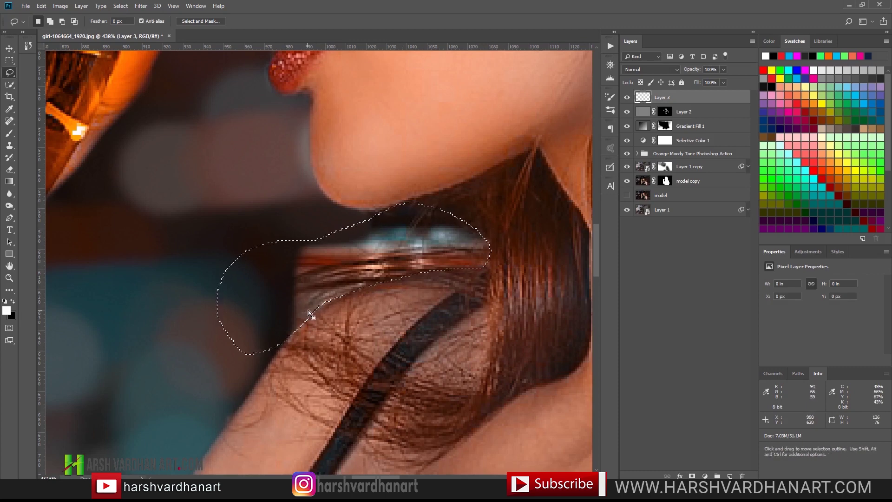
- Sample the dark brown background with the Brush, paint over the bright strip inside the selection, and deselect
key("b")
key("alt")
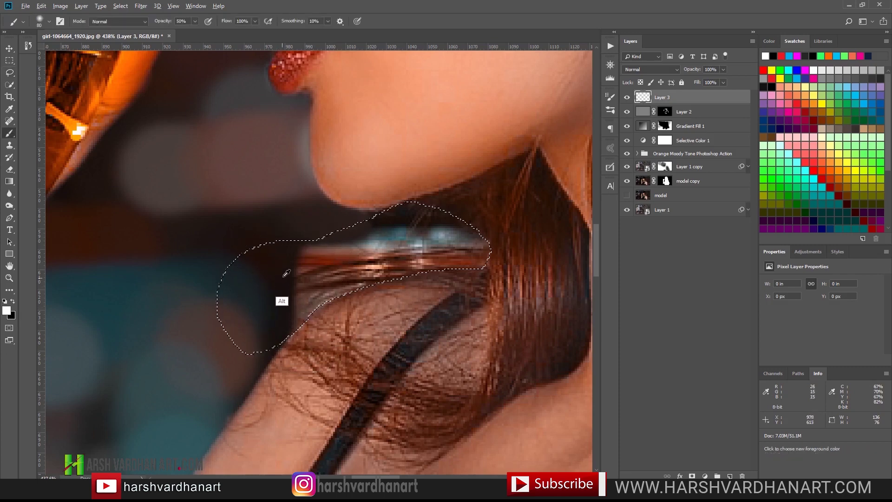
left_click(282, 264, "alt")
mouse_move(285, 267)
left_mouse_down()
mouse_move(297, 282)
mouse_move(309, 278)
mouse_move(303, 270)
mouse_move(378, 269)
mouse_move(424, 249)
mouse_move(449, 264)
mouse_move(384, 261)
mouse_move(407, 266)
mouse_move(373, 273)
mouse_move(323, 265)
mouse_move(378, 288)
left_mouse_up()
key("ctrl+d")
key("ctrl+space")
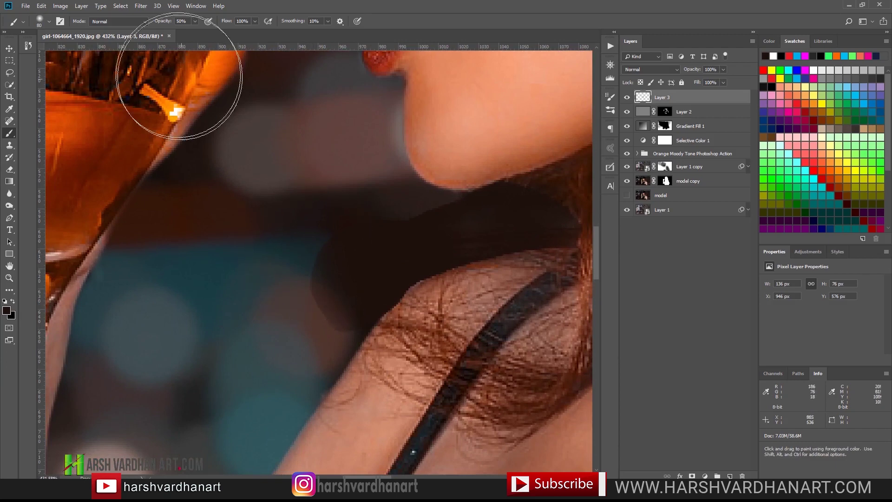
- Set the brush opacity to 20% and soften the painted patch's hard edges with sampled colours beside the teal bokeh and below the chin
key("2")
left_click(296, 249)
left_click(311, 255, "alt")
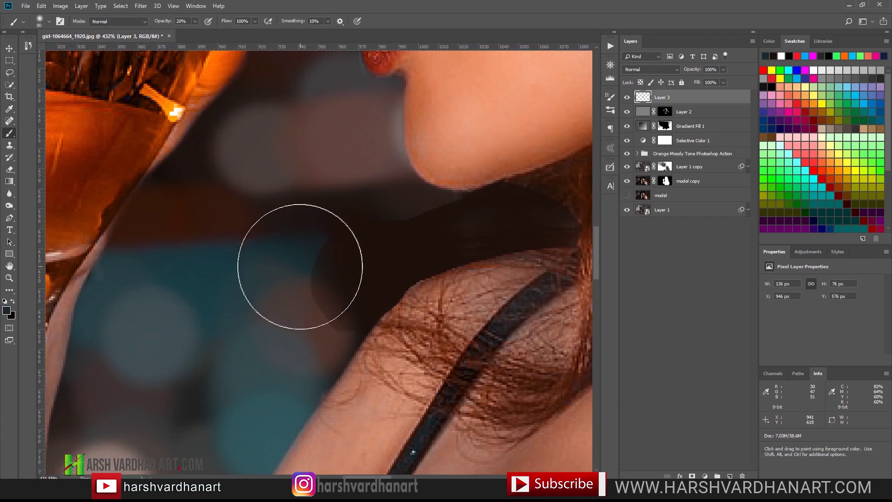
mouse_move(329, 238)
left_mouse_down()
mouse_move(303, 288)
mouse_move(313, 259)
mouse_move(306, 279)
mouse_move(329, 307)
mouse_move(327, 326)
mouse_move(342, 325)
mouse_move(309, 309)
left_mouse_up()
key("bracketright")
key("bracketright")
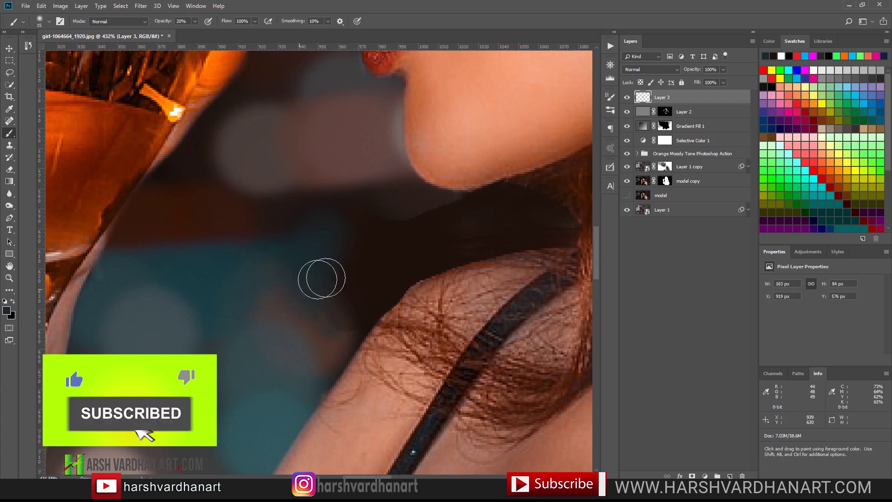
left_click(404, 205, "alt")
left_click_drag(405, 217, 412, 217)
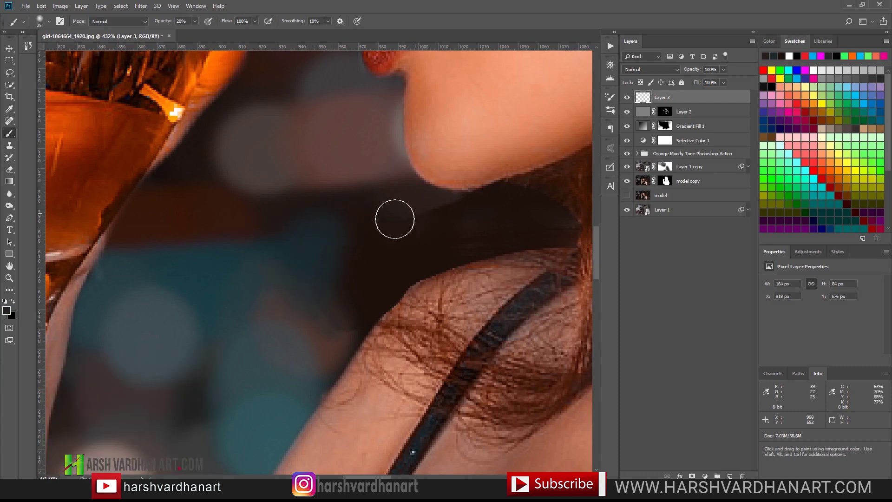
- Adjust the brush size and blend the patch's edges along the upper arm and above the shoulder
key("bracketleft")
key("bracketleft")
key("bracketleft")
key("bracketright")
key("bracketright")
mouse_move(323, 315)
left_mouse_down()
mouse_move(338, 315)
mouse_move(341, 330)
mouse_move(321, 331)
left_mouse_up()
left_click_drag(326, 274, 303, 318)
mouse_move(382, 246)
left_mouse_down()
mouse_move(527, 193)
mouse_move(379, 267)
left_mouse_up()
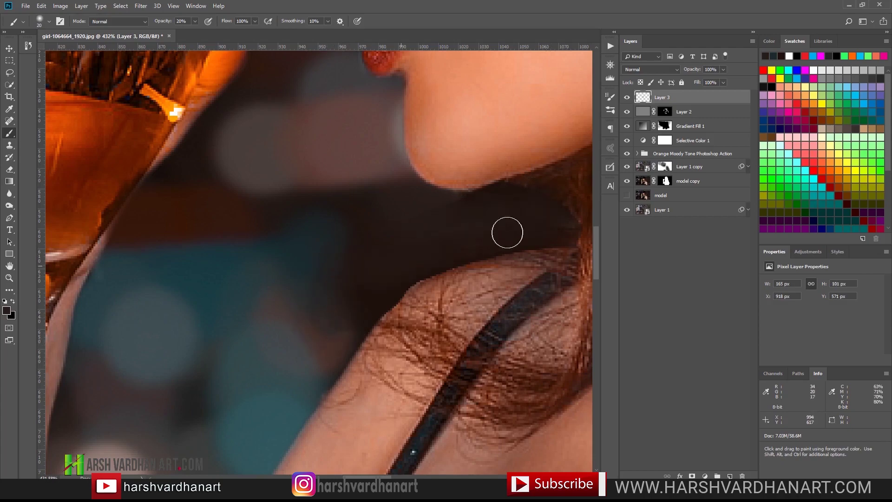
- Finish smoothing the painted area under the chin and check the retouch against the whole image
scroll(510, 227, "down", 2)
left_click_drag(477, 204, 305, 240)
key("bracketleft")
key("bracketleft")
key("bracketleft")
key("bracketleft")
scroll(418, 242, "down", 3)
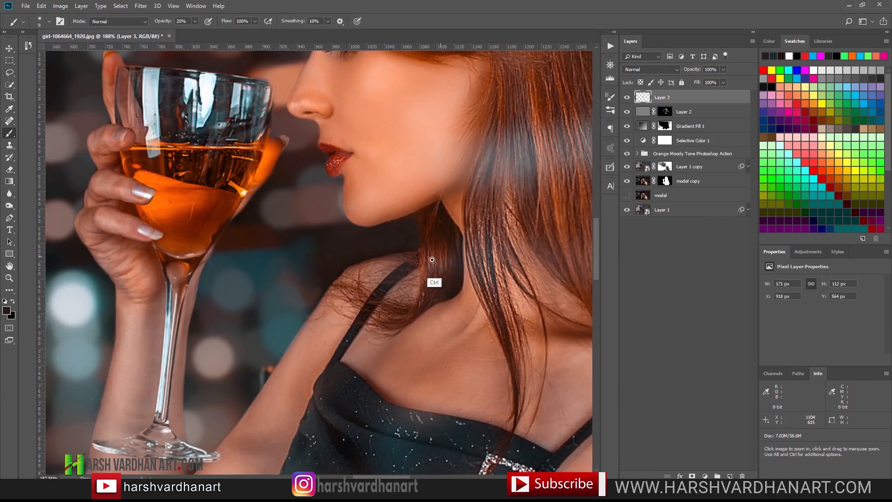
scroll(431, 256, "down", 2)
scroll(416, 211, "down", 2)
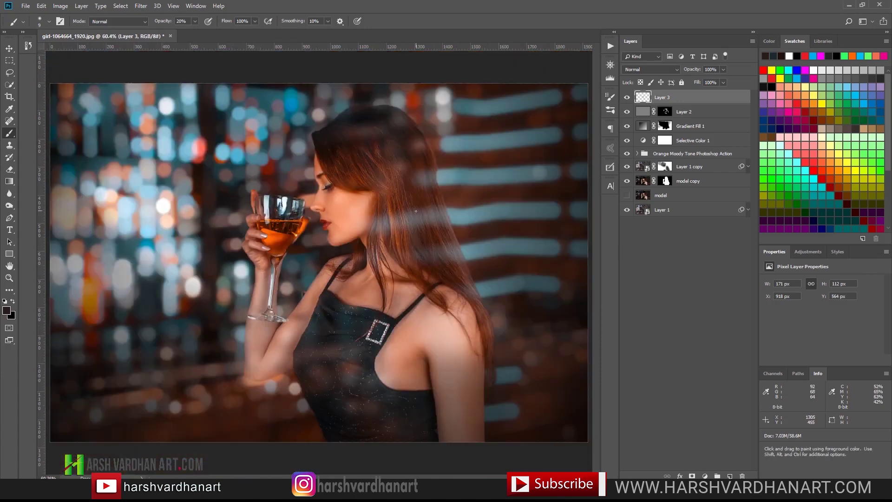
- Compare the image with and without the retouch layer, and group all layers from model copy up to Layer 3
left_click(626, 98)
left_click(627, 98)
left_click(657, 182, "shift")
key("ctrl+g")
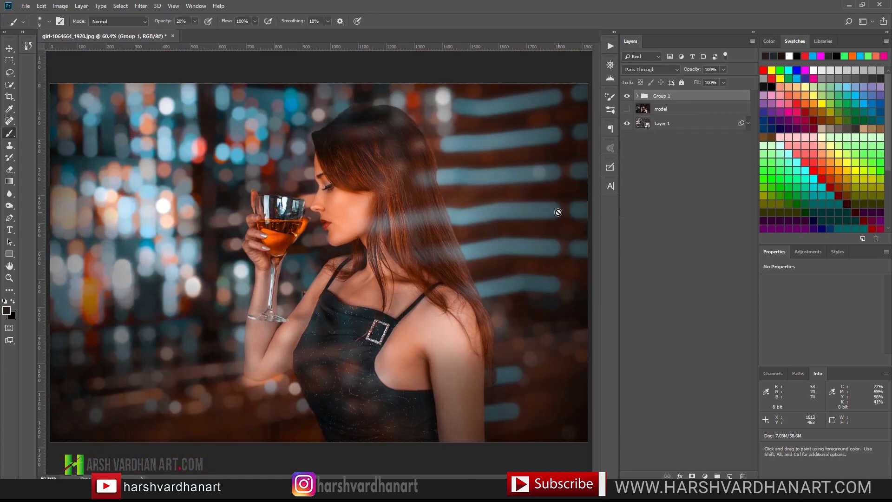
- Compare the finished edit with the original model photo in full-screen view by switching the layer group's visibility
key("f")
key("f")
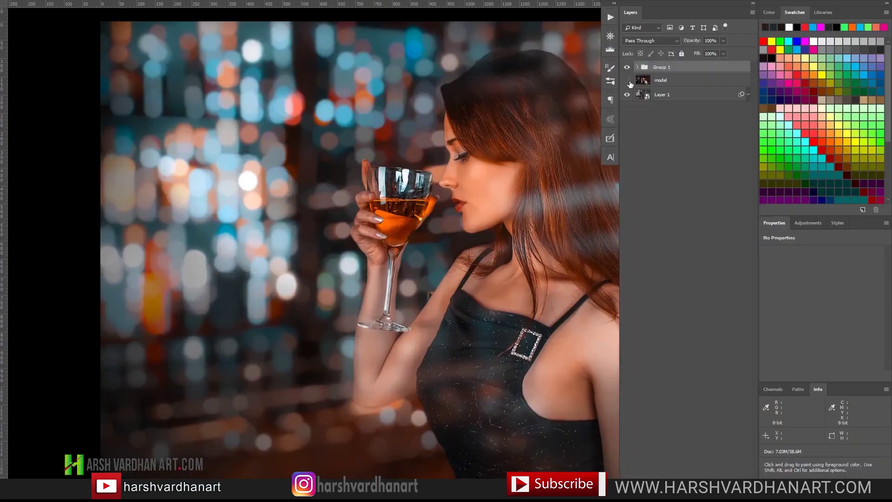
left_click(627, 82, "alt")
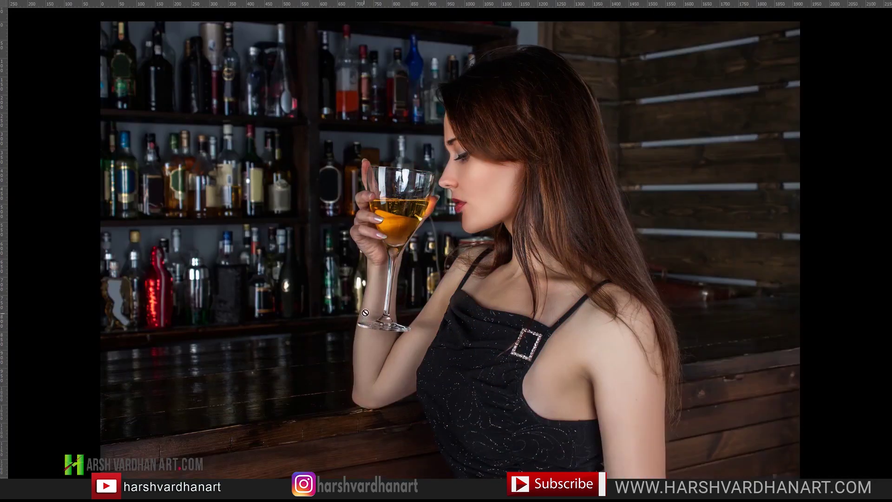
mouse_move(889, 251)
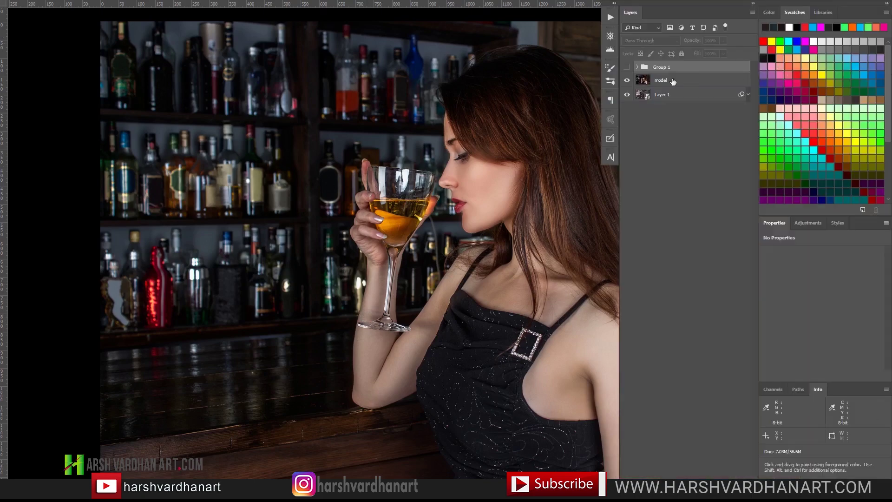
left_click(627, 69)
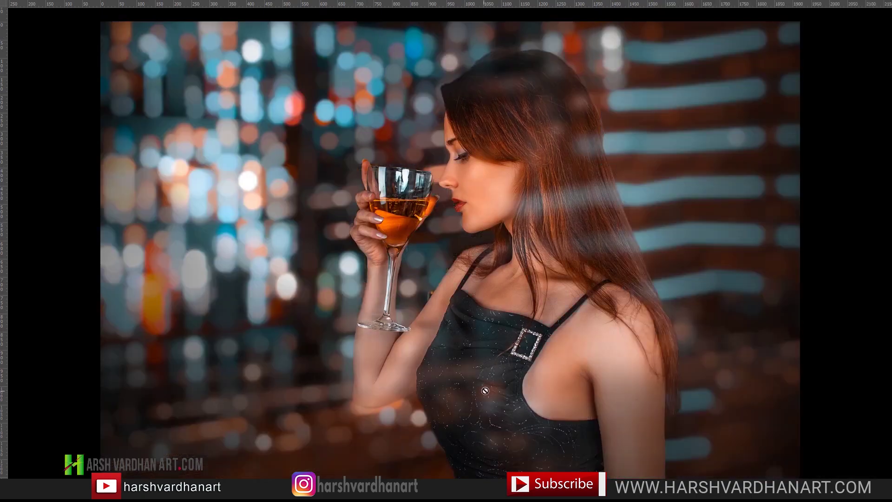